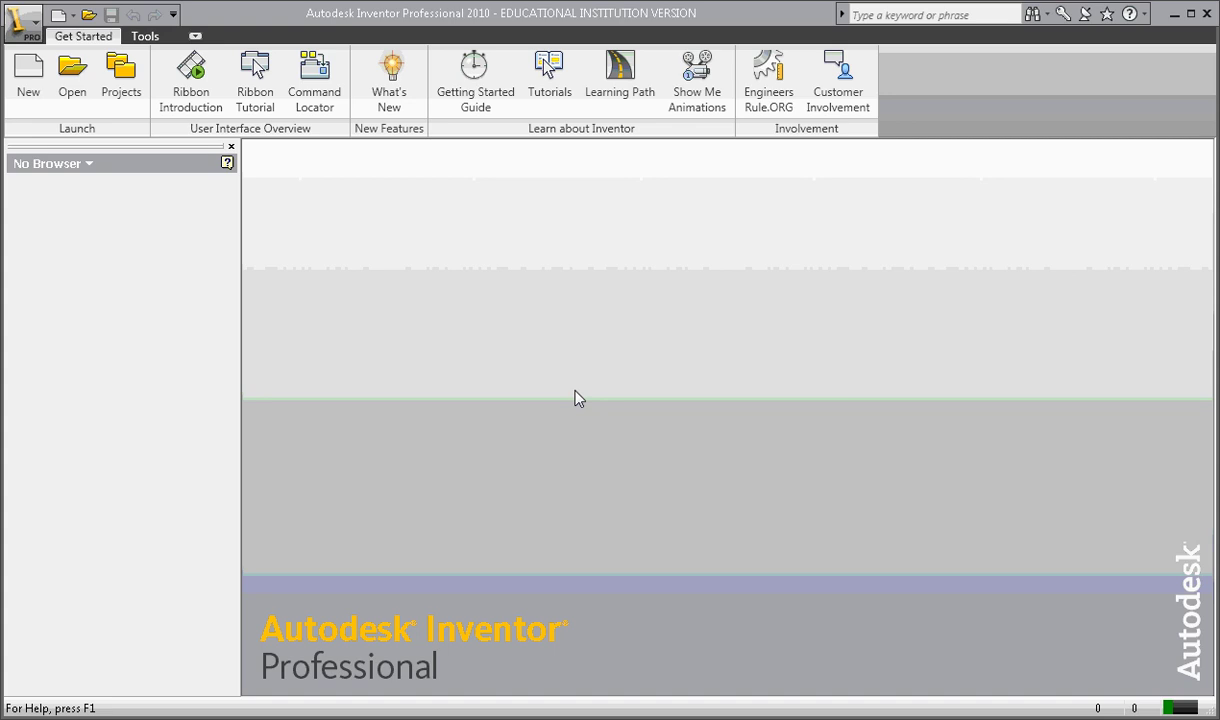
Create a new part and sketch two side-by-side rectangles.
{"action": "left_click", "coordinate": [73, 14]}
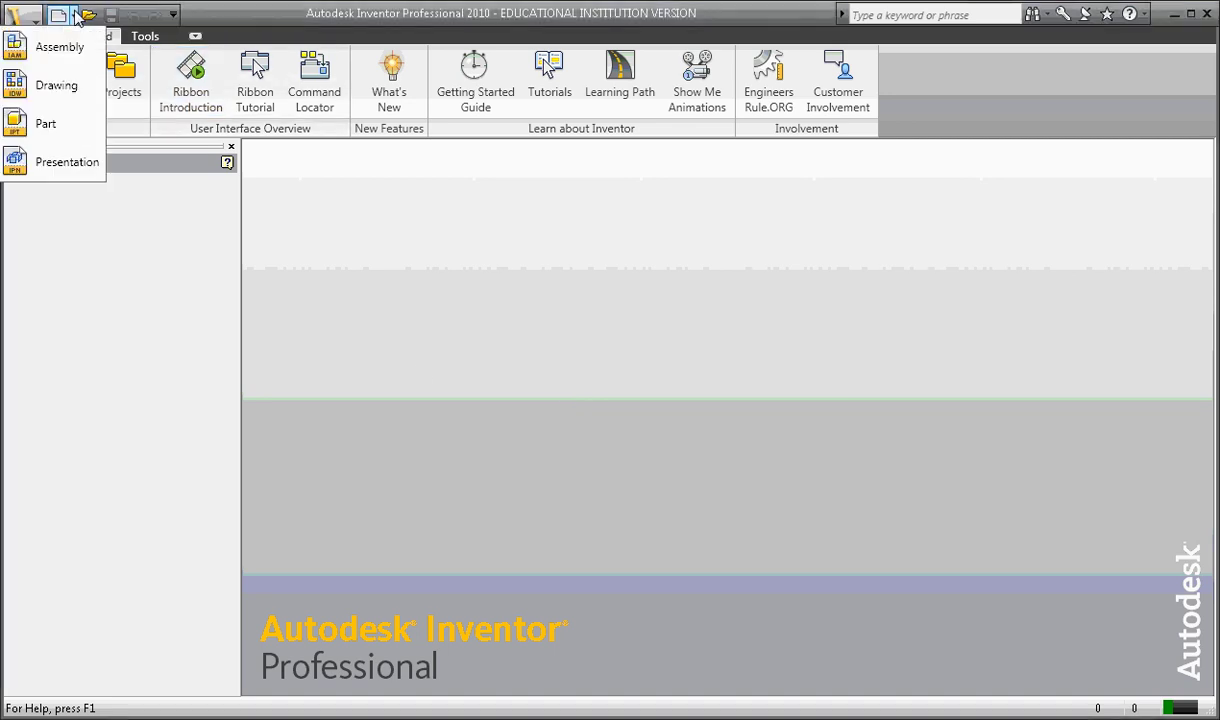
{"action": "left_click", "coordinate": [62, 124]}
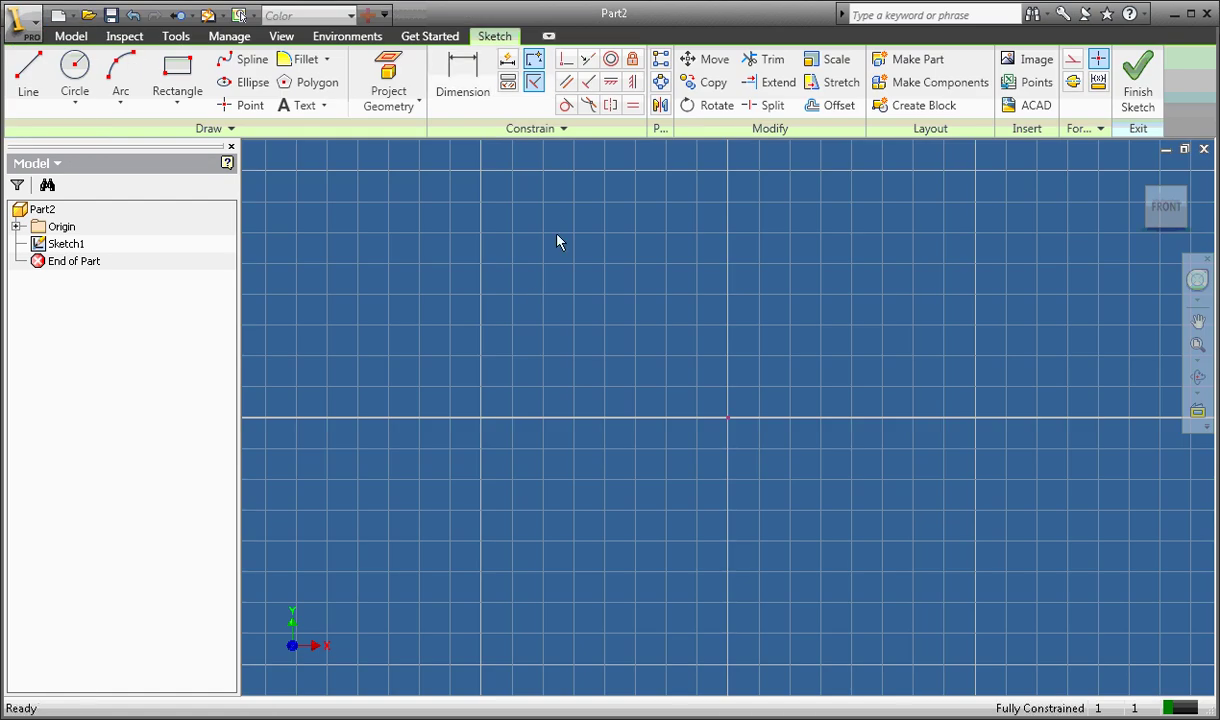
{"action": "left_click", "coordinate": [177, 72]}
{"action": "left_click", "coordinate": [361, 236]}
{"action": "left_click", "coordinate": [622, 452]}
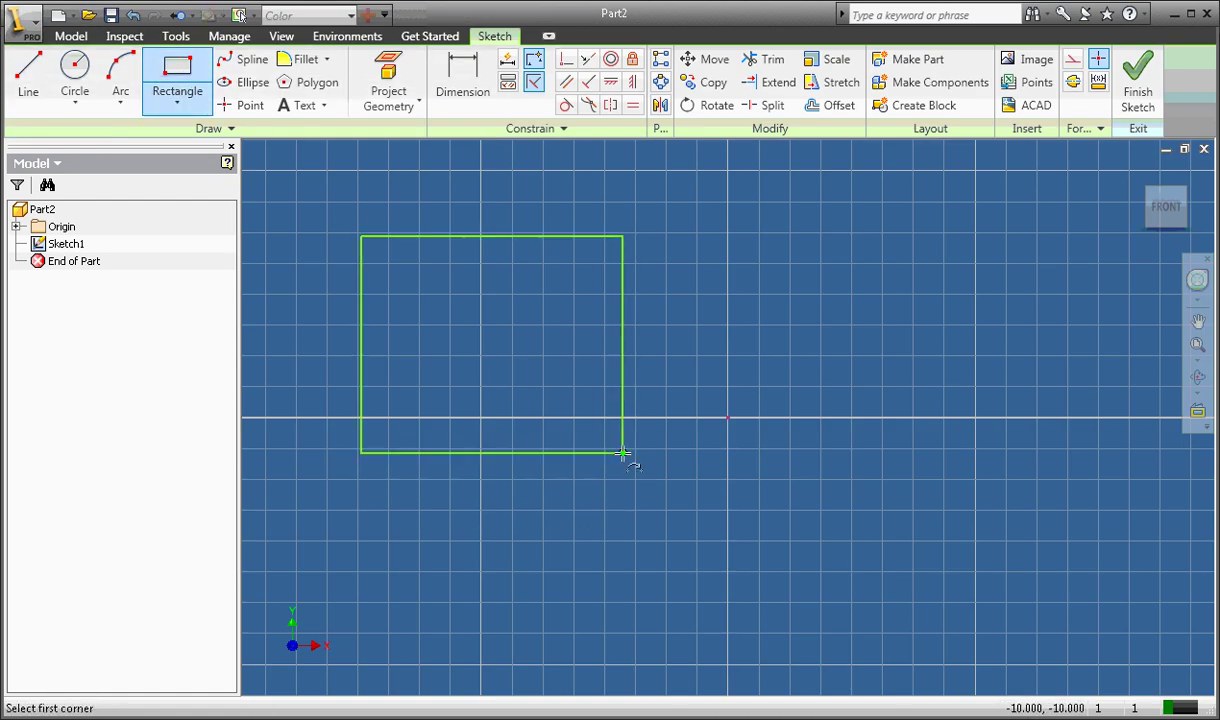
{"action": "left_click", "coordinate": [790, 236]}
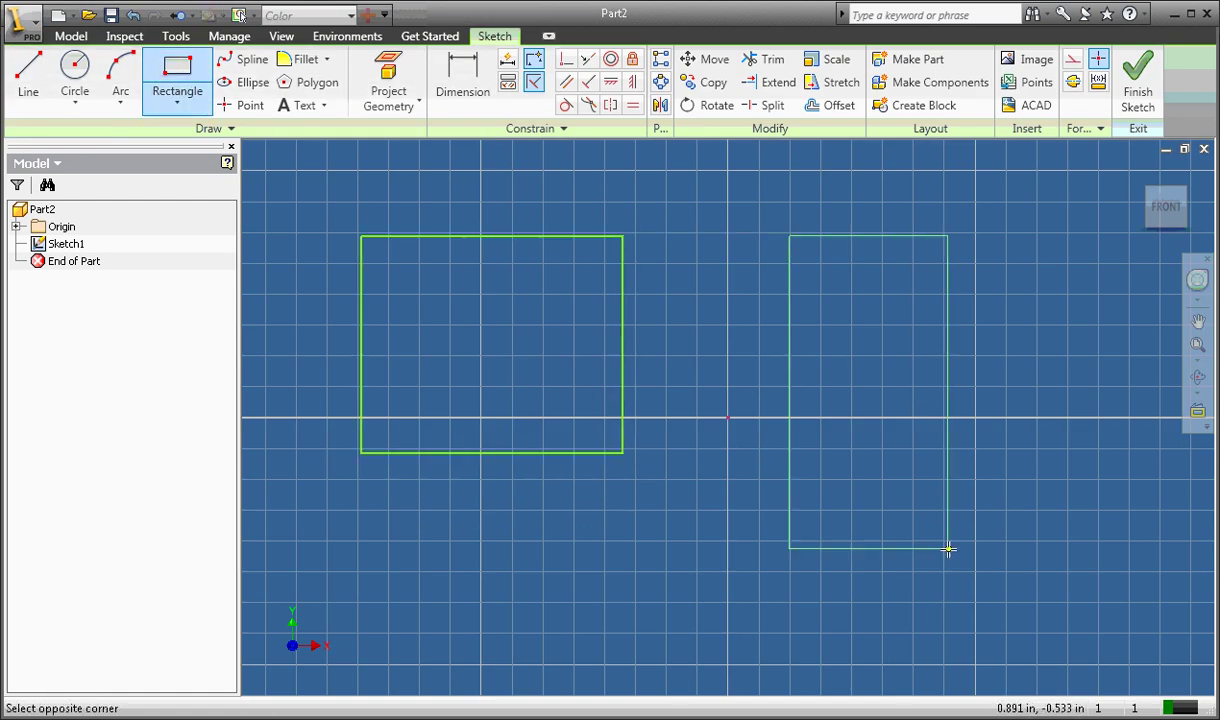
{"action": "left_click", "coordinate": [1062, 452]}
Finish the sketch, reopen Sketch1 for editing, and show all its constraints.
{"action": "right_click", "coordinate": [939, 204]}
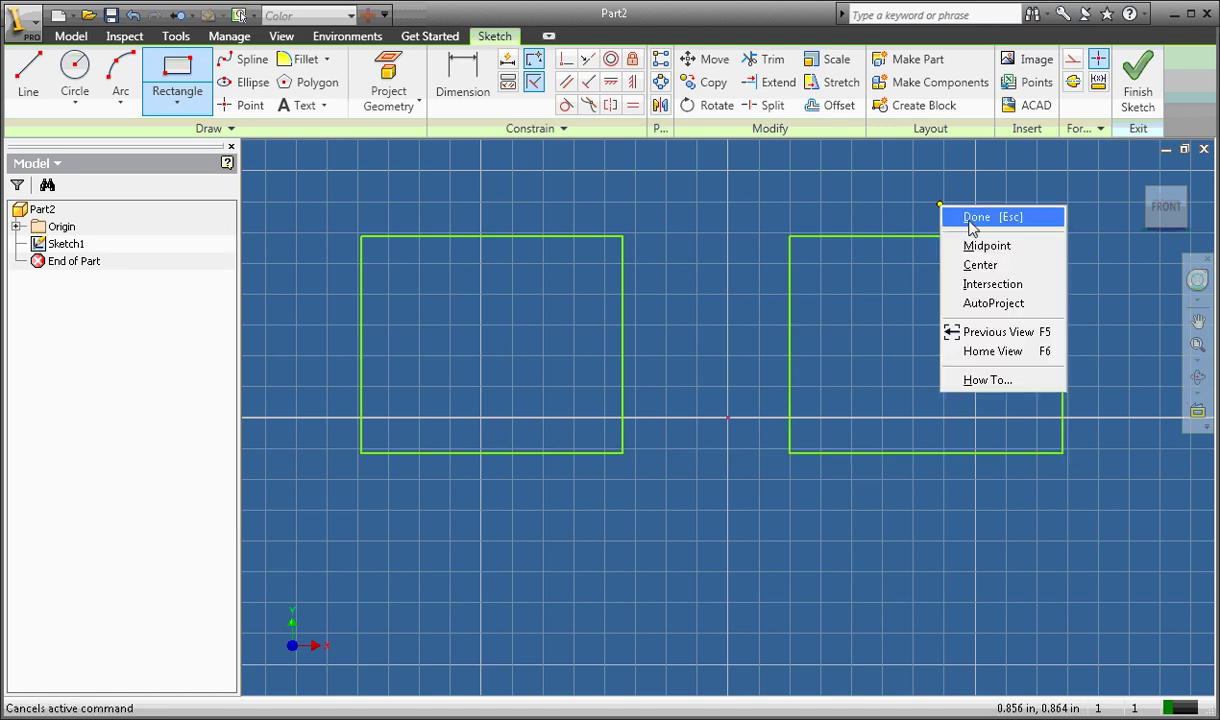
{"action": "left_click", "coordinate": [952, 215]}
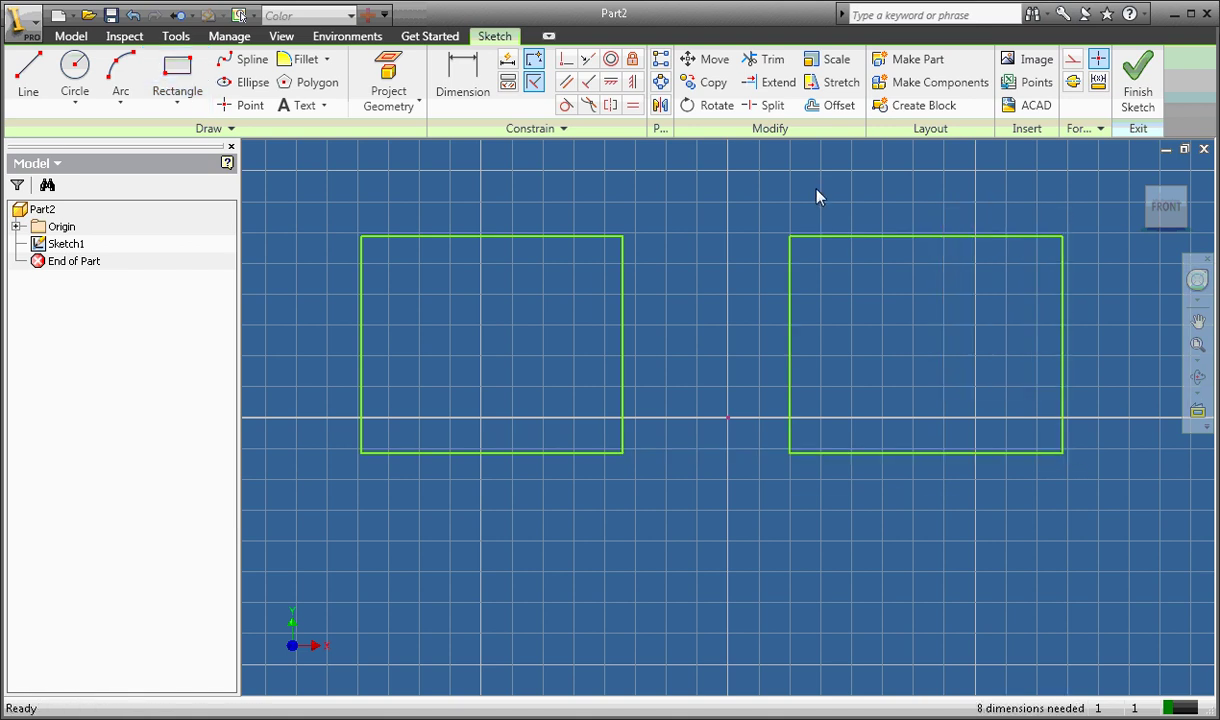
{"action": "right_click", "coordinate": [816, 194]}
{"action": "left_click", "coordinate": [872, 230]}
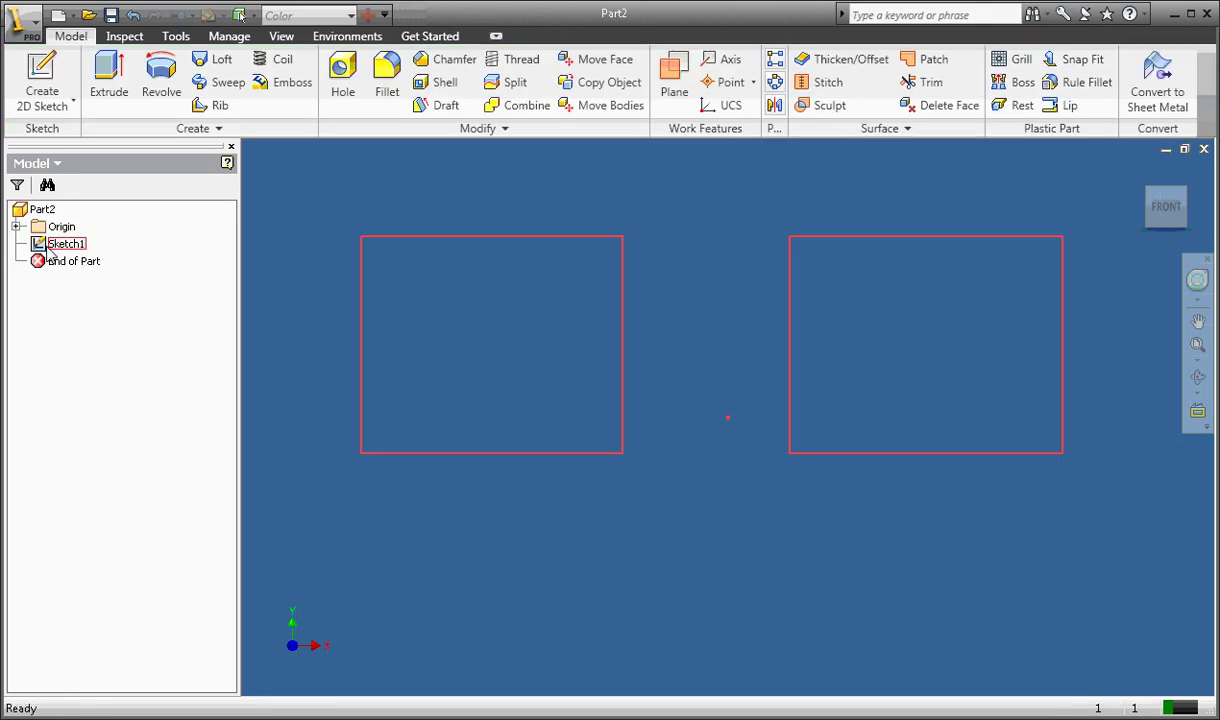
{"action": "right_click", "coordinate": [40, 252]}
{"action": "left_click", "coordinate": [95, 343]}
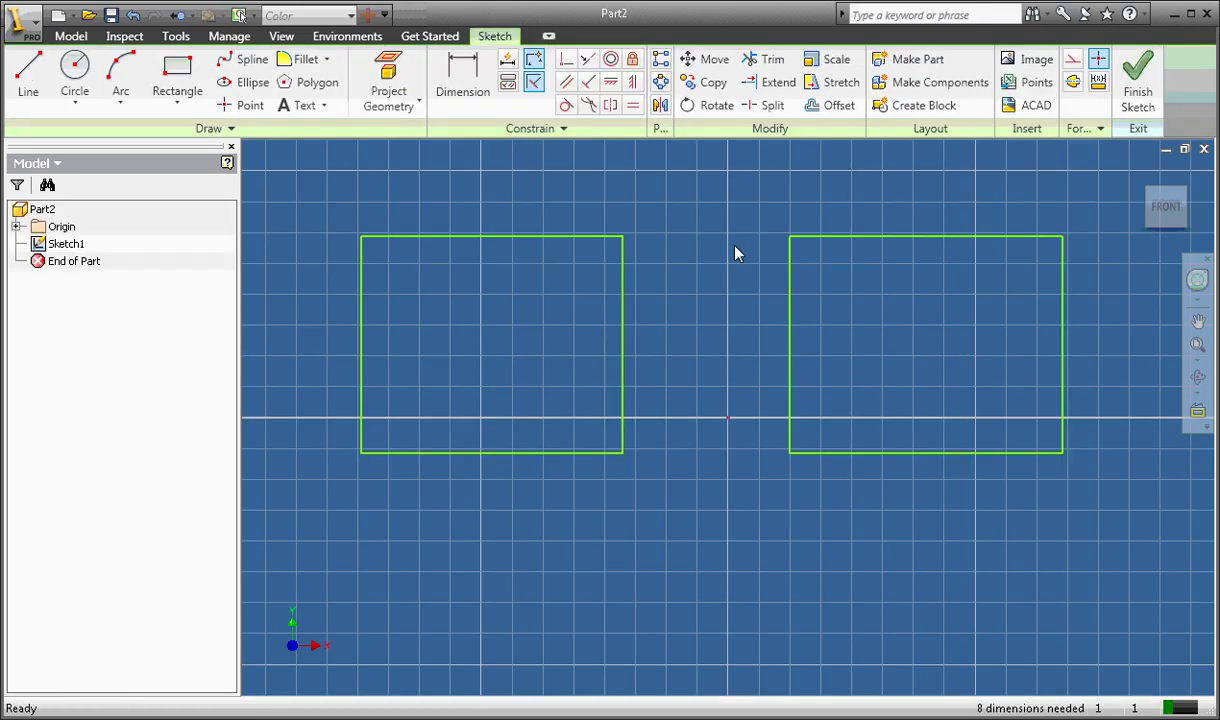
{"action": "right_click", "coordinate": [735, 251]}
{"action": "left_click", "coordinate": [786, 370]}
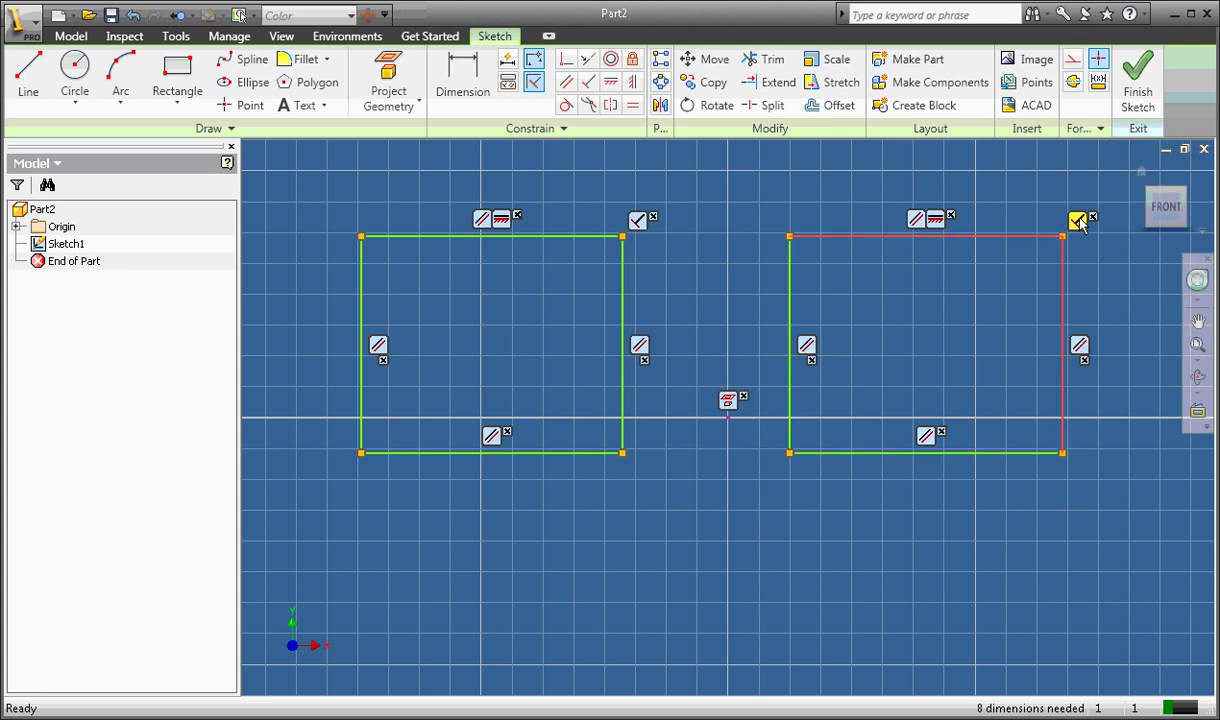
Delete the right rectangle's two parallel constraints and its top-right perpendicular constraint.
{"action": "right_click", "coordinate": [938, 224]}
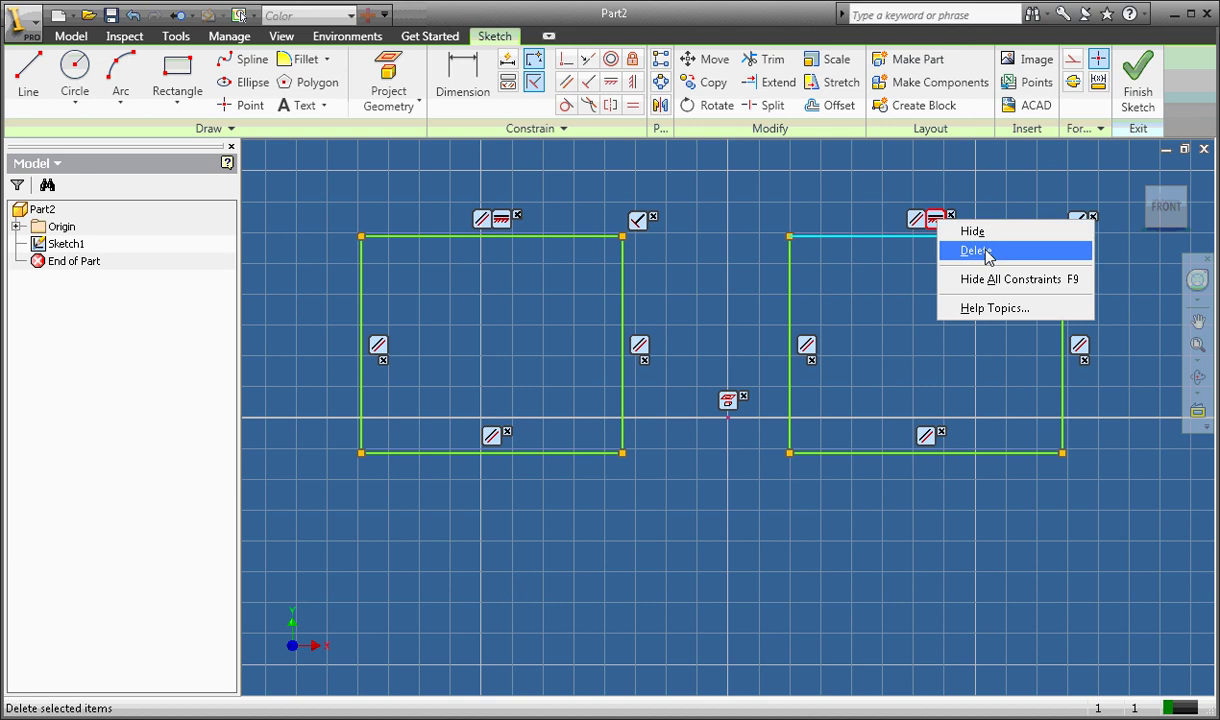
{"action": "left_click", "coordinate": [972, 251]}
{"action": "right_click", "coordinate": [926, 220]}
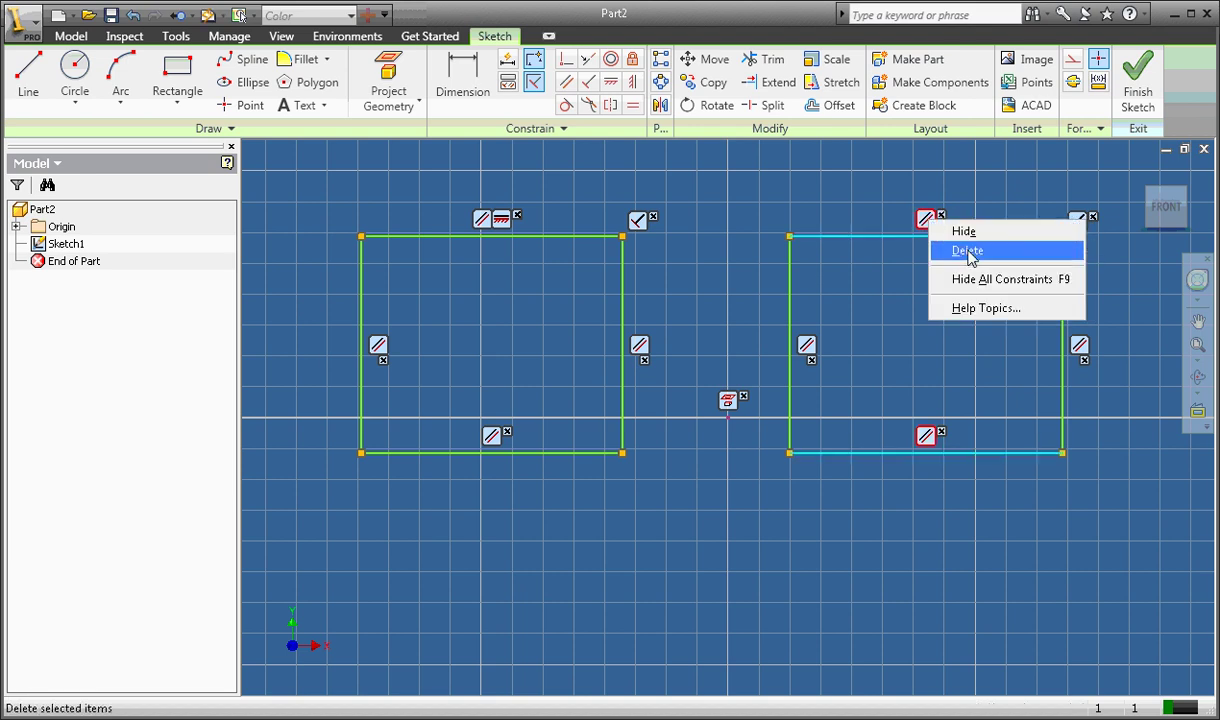
{"action": "left_click", "coordinate": [967, 254]}
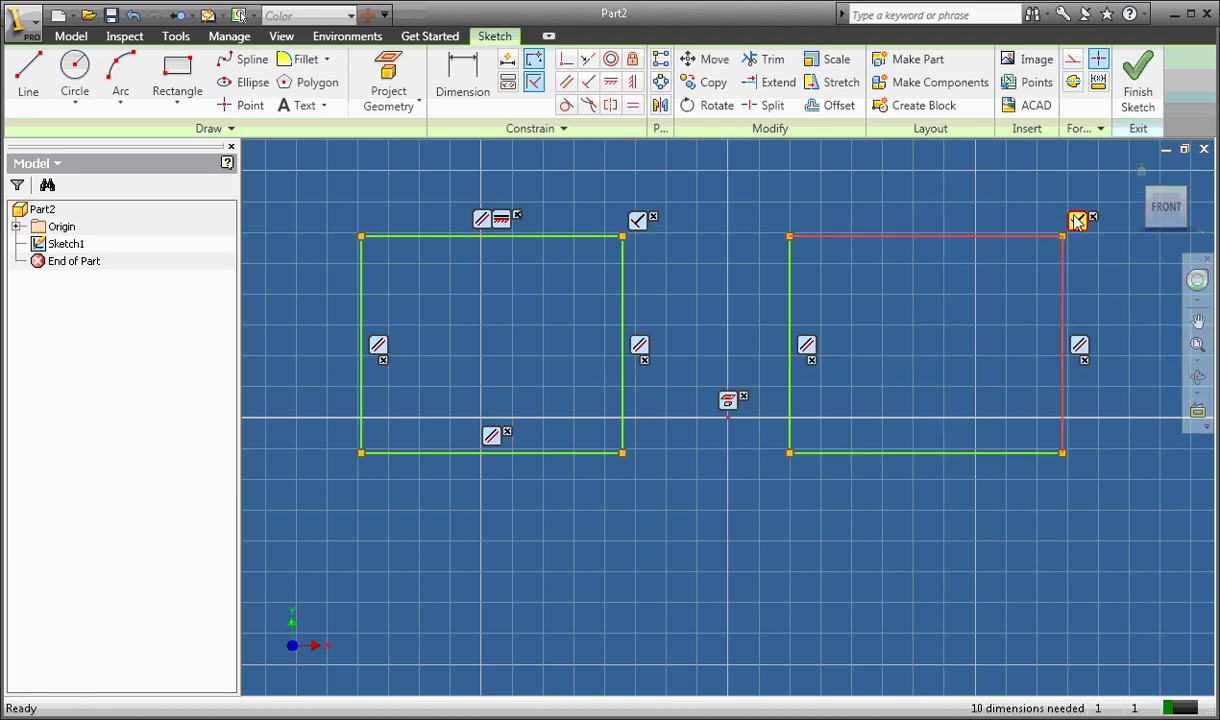
{"action": "right_click", "coordinate": [1077, 222]}
{"action": "left_click", "coordinate": [1093, 257]}
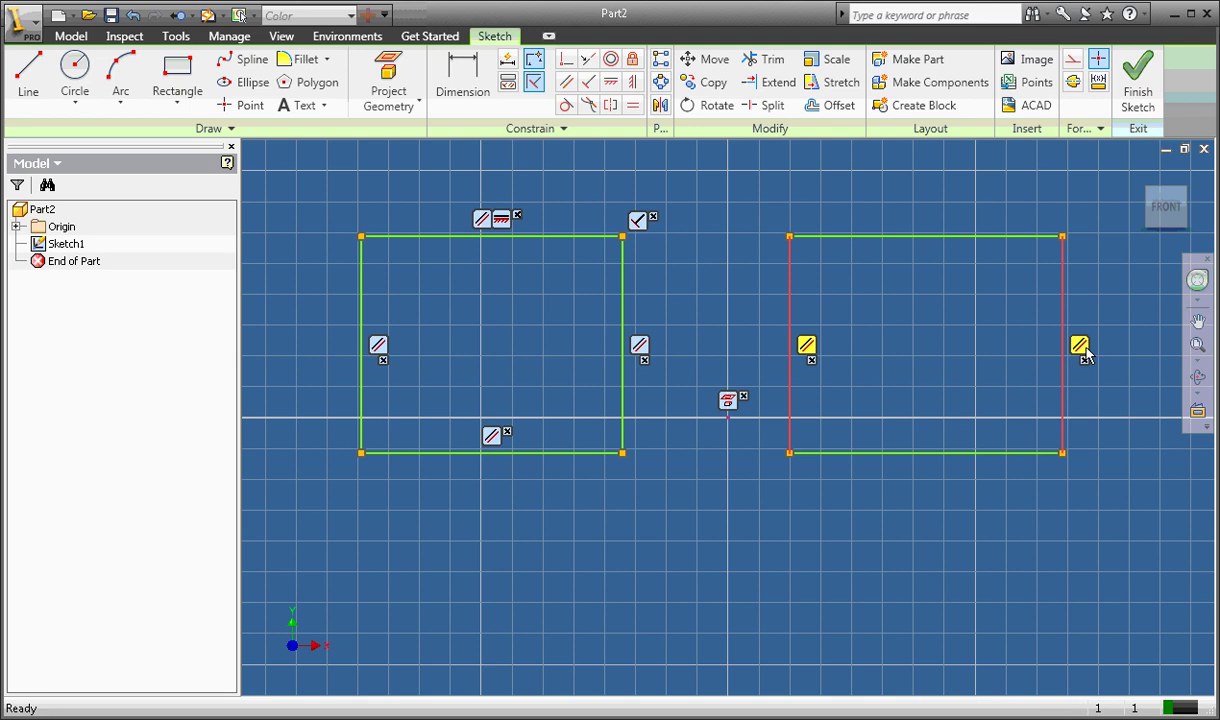
Remove the side-edge parallel constraint, pull the right shape's corner outward, and widen the left rectangle.
{"action": "right_click", "coordinate": [1079, 346]}
{"action": "left_click", "coordinate": [1105, 384]}
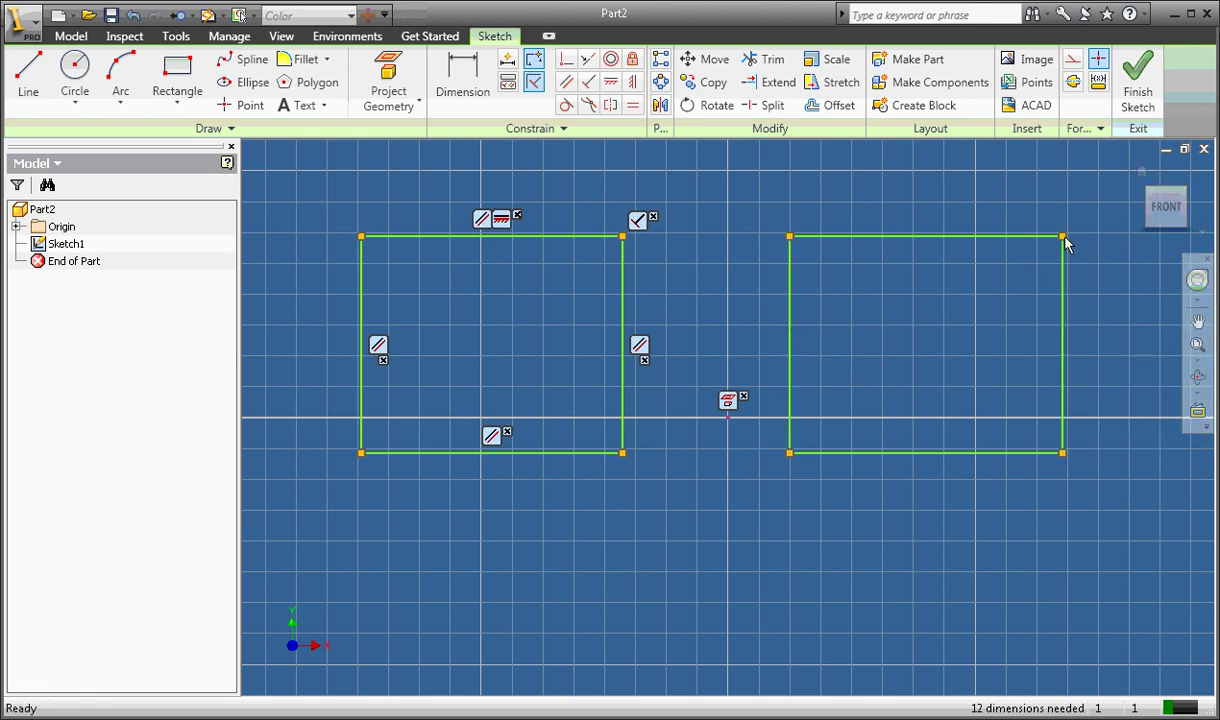
{"action": "left_click_drag", "start_coordinate": [1064, 238], "coordinate": [1094, 196]}
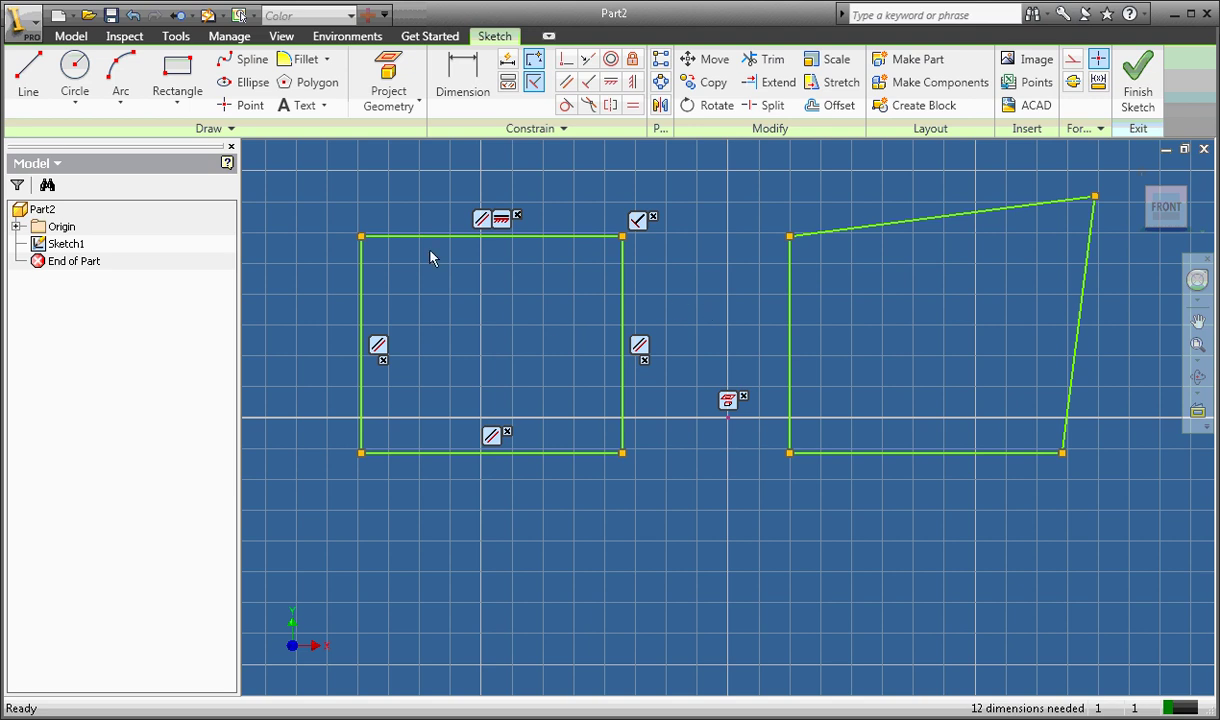
{"action": "left_click_drag", "start_coordinate": [363, 240], "coordinate": [313, 236]}
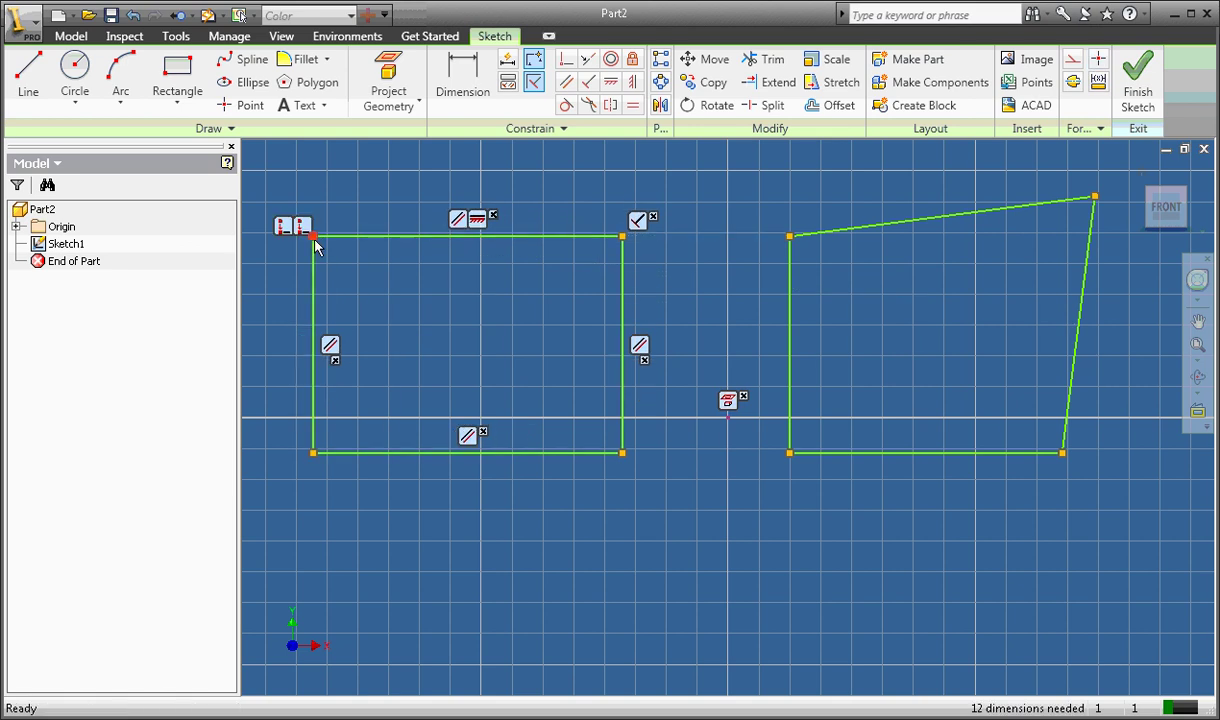
Draw a horizontal line beneath the shapes.
{"action": "left_click", "coordinate": [28, 80]}
{"action": "left_click", "coordinate": [520, 601]}
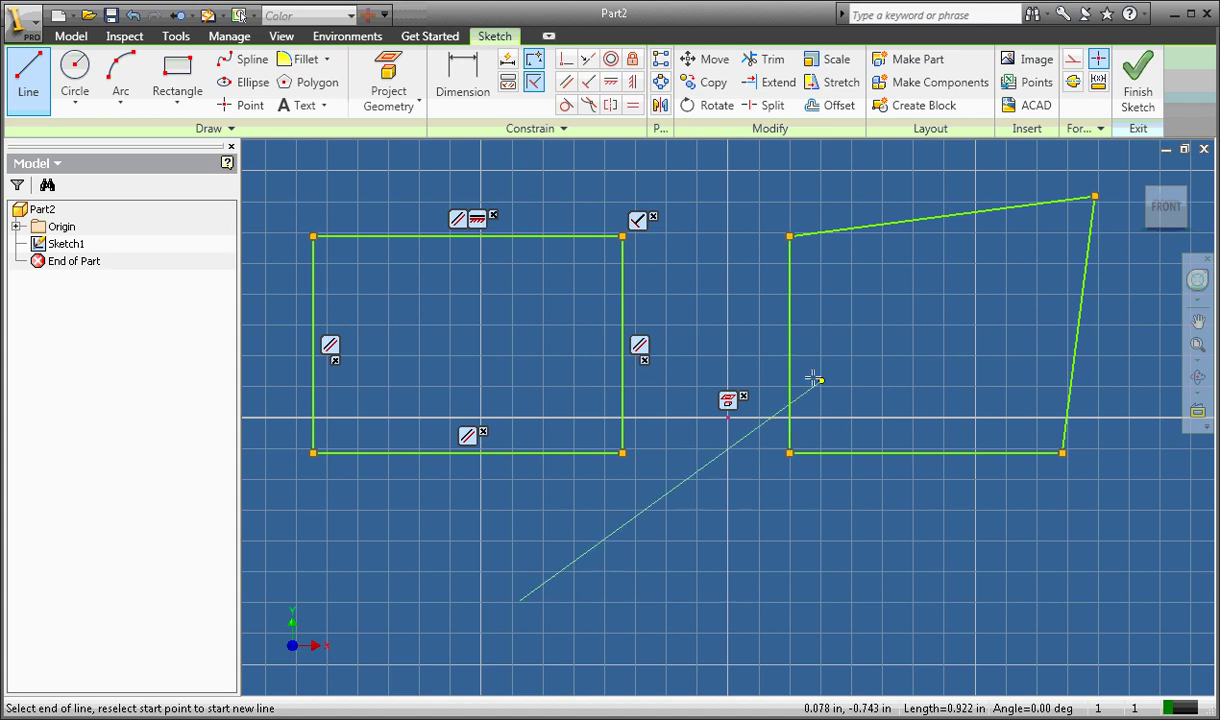
{"action": "left_click", "coordinate": [779, 528]}
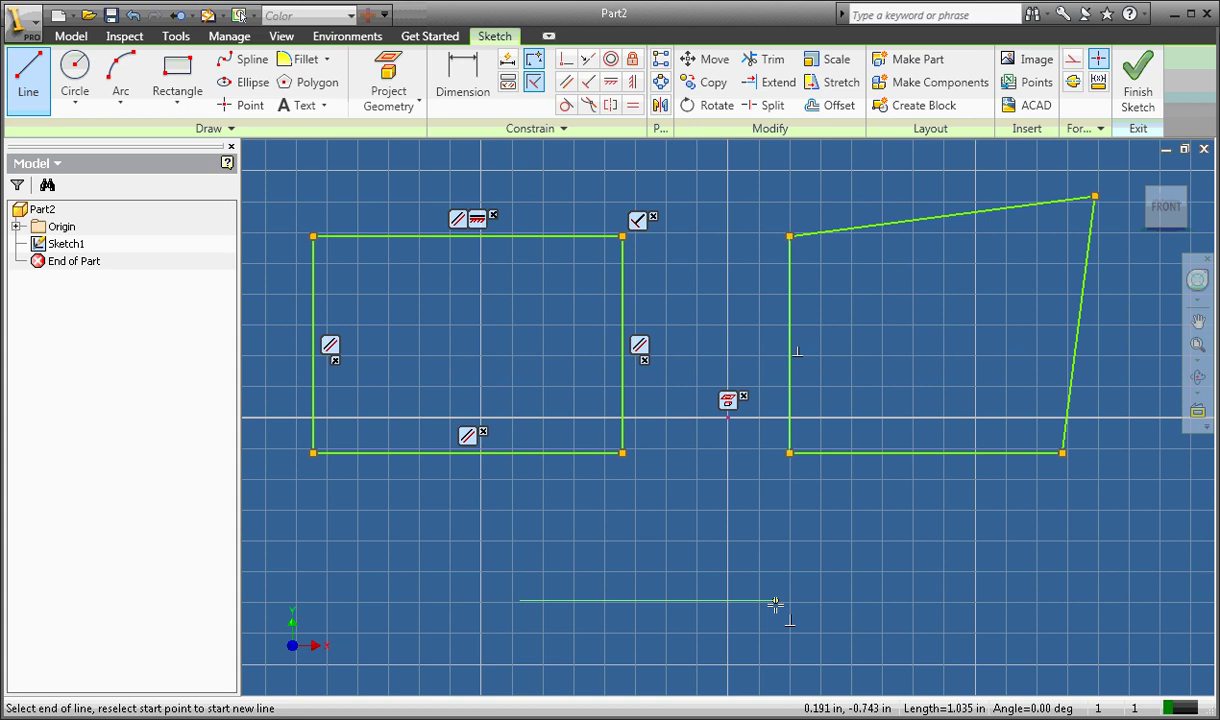
{"action": "left_click", "coordinate": [775, 601]}
{"action": "right_click", "coordinate": [858, 537]}
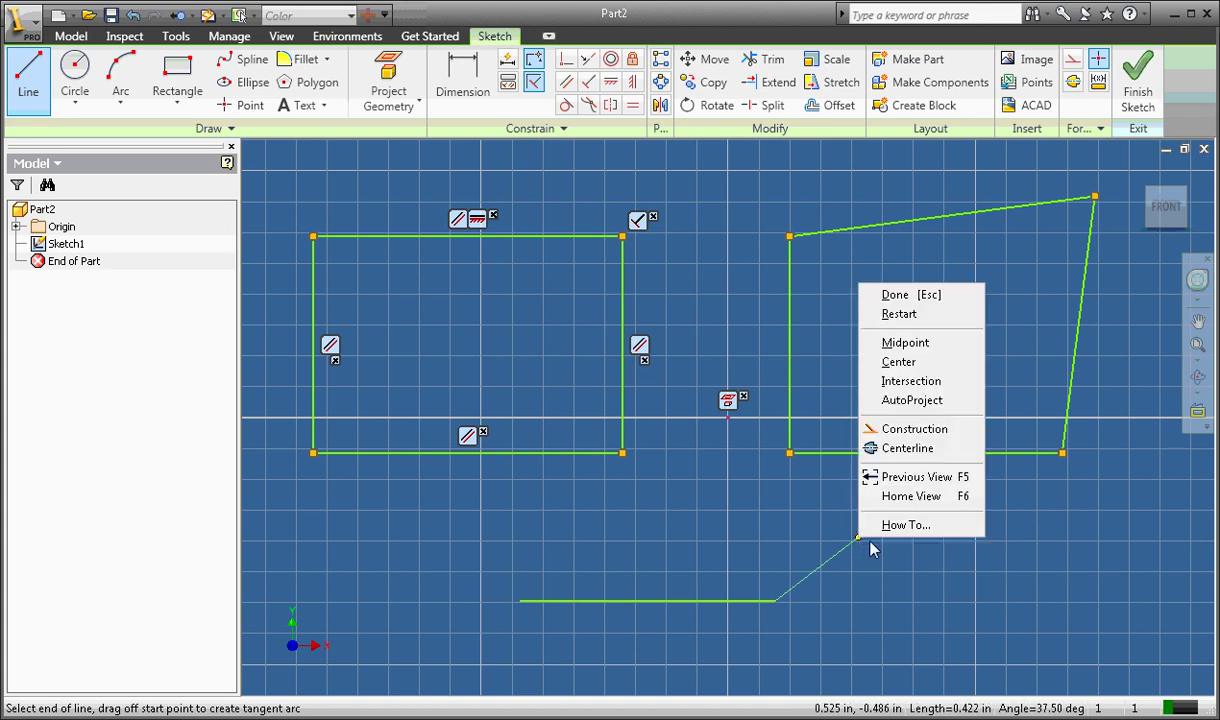
{"action": "left_click", "coordinate": [897, 295]}
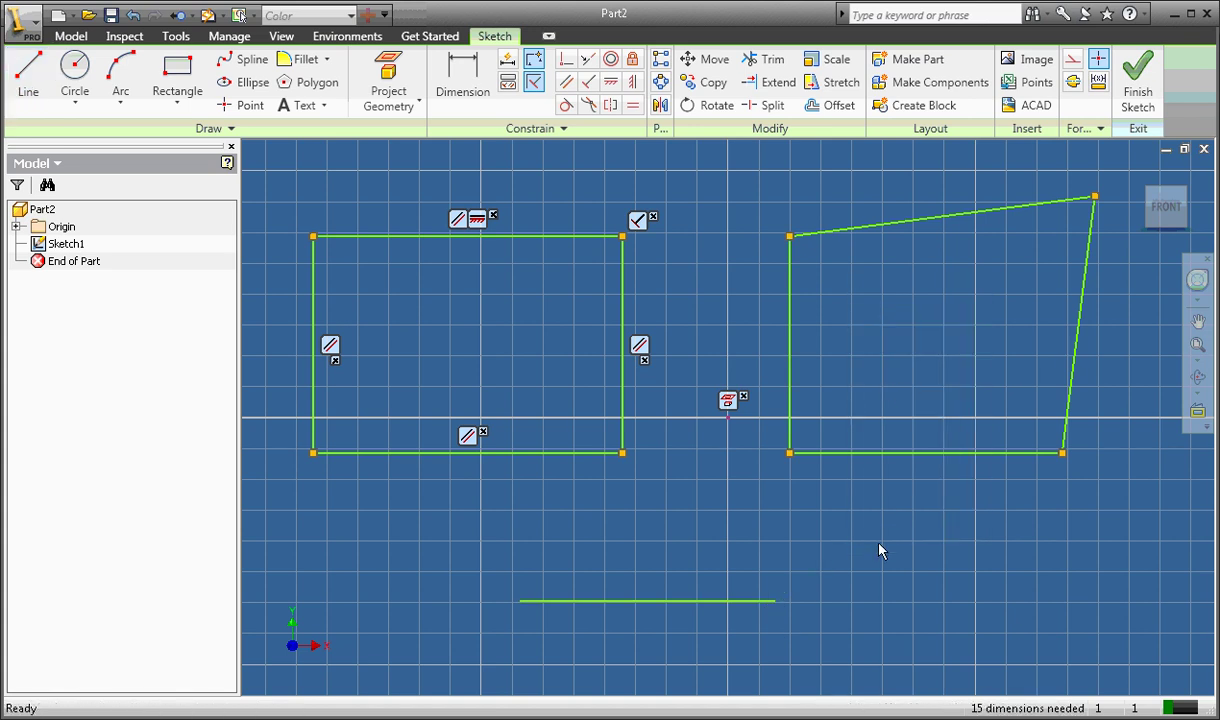
Show all constraints and delete the perpendicular constraint.
{"action": "right_click", "coordinate": [878, 540]}
{"action": "left_click", "coordinate": [942, 184]}
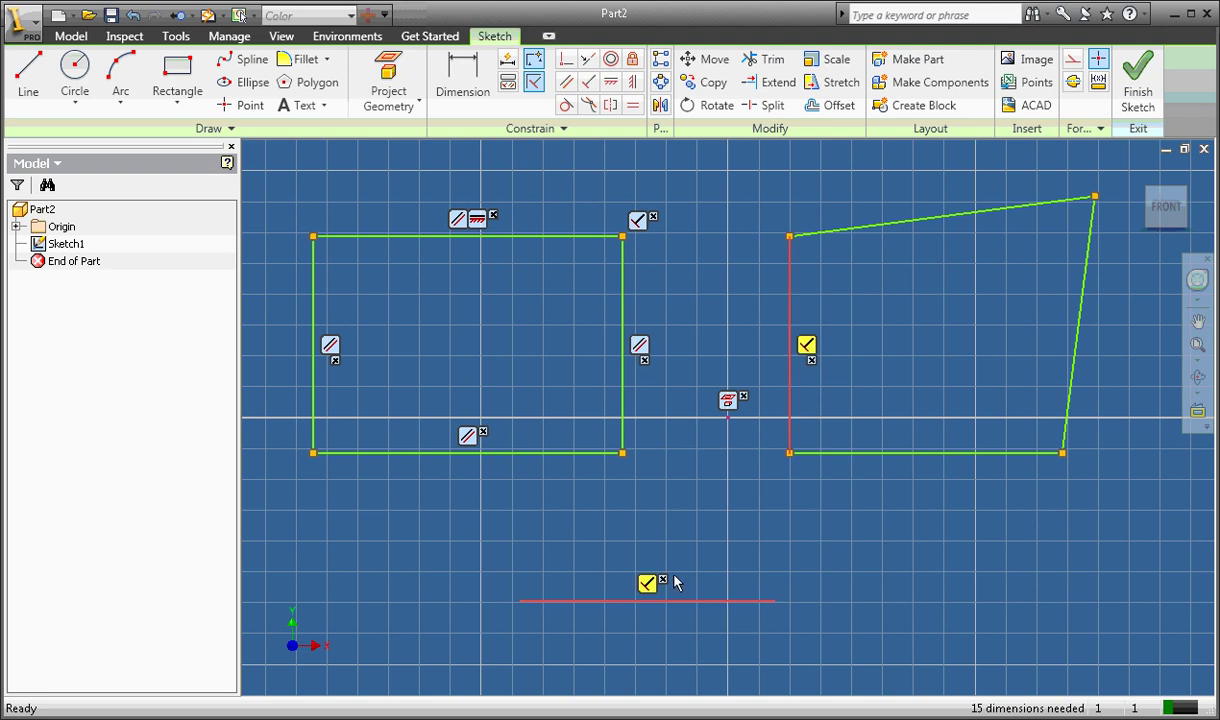
{"action": "right_click", "coordinate": [808, 355]}
{"action": "left_click", "coordinate": [848, 380]}
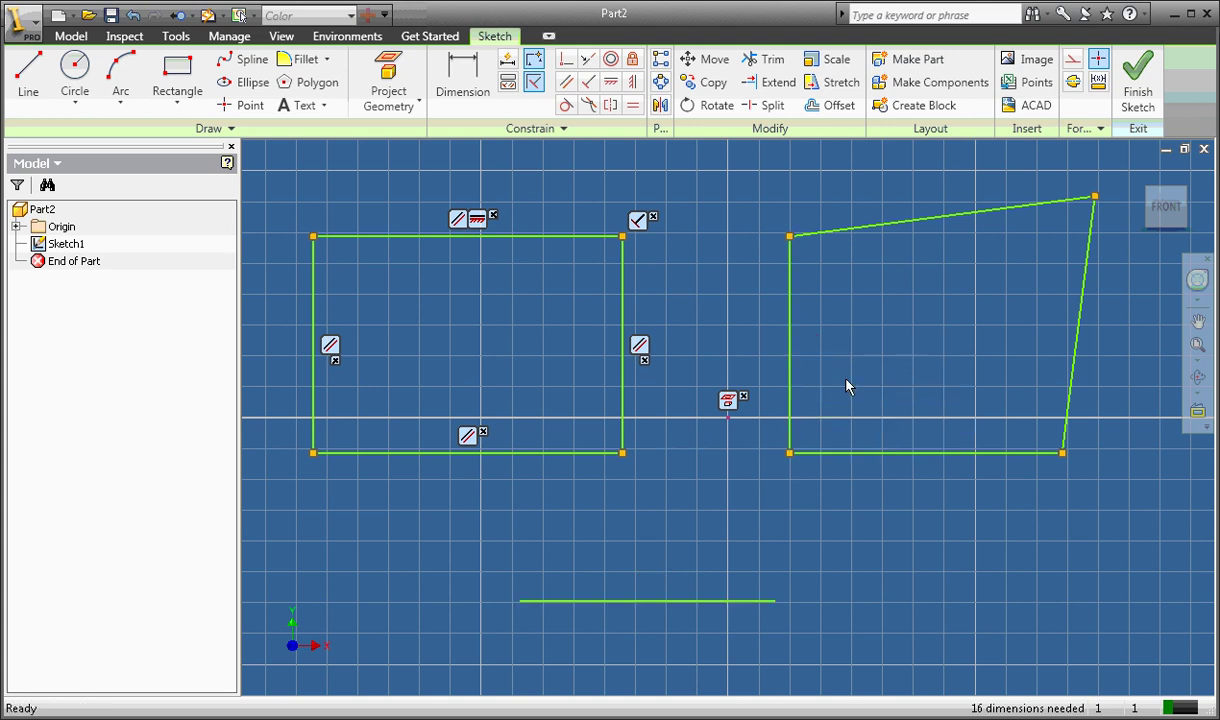
Window-select all the sketch geometry and delete it.
{"action": "mouse_move", "coordinate": [266, 146]}
{"action": "left_mouse_down"}
{"action": "mouse_move", "coordinate": [707, 560]}
{"action": "mouse_move", "coordinate": [1133, 580]}
{"action": "mouse_move", "coordinate": [1108, 632]}
{"action": "mouse_move", "coordinate": [1130, 640]}
{"action": "left_mouse_up"}
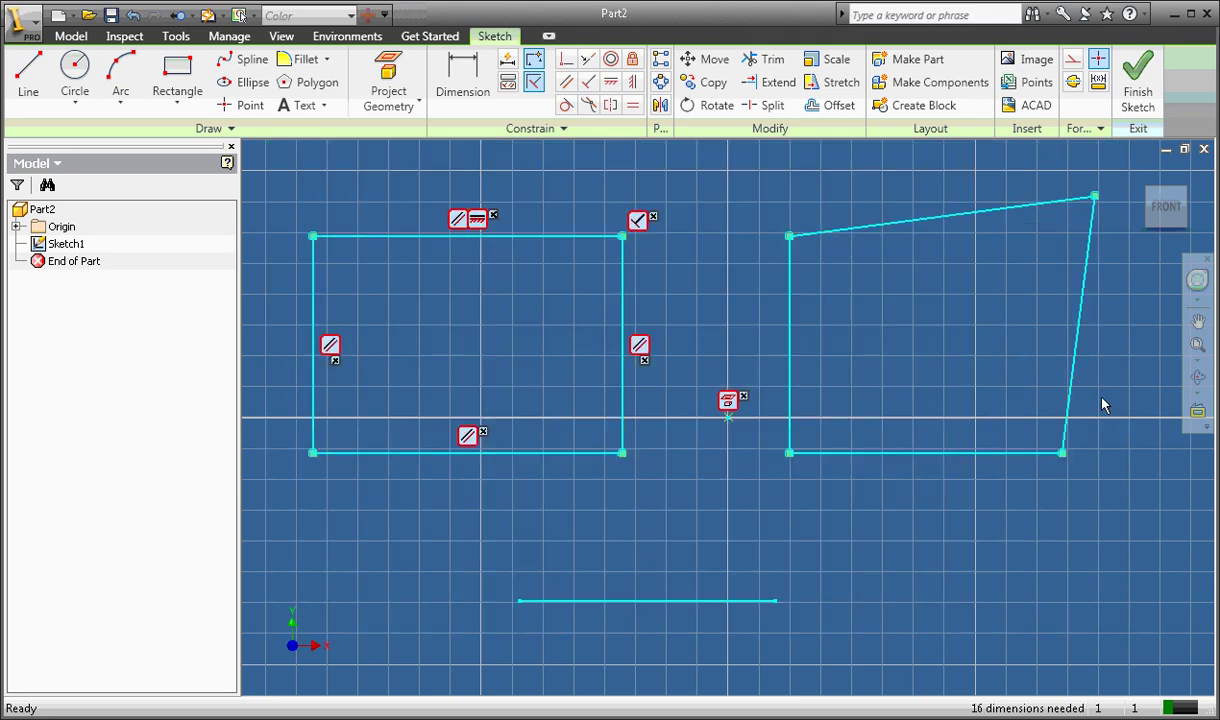
{"action": "right_click", "coordinate": [1080, 309]}
{"action": "left_click", "coordinate": [1043, 327]}
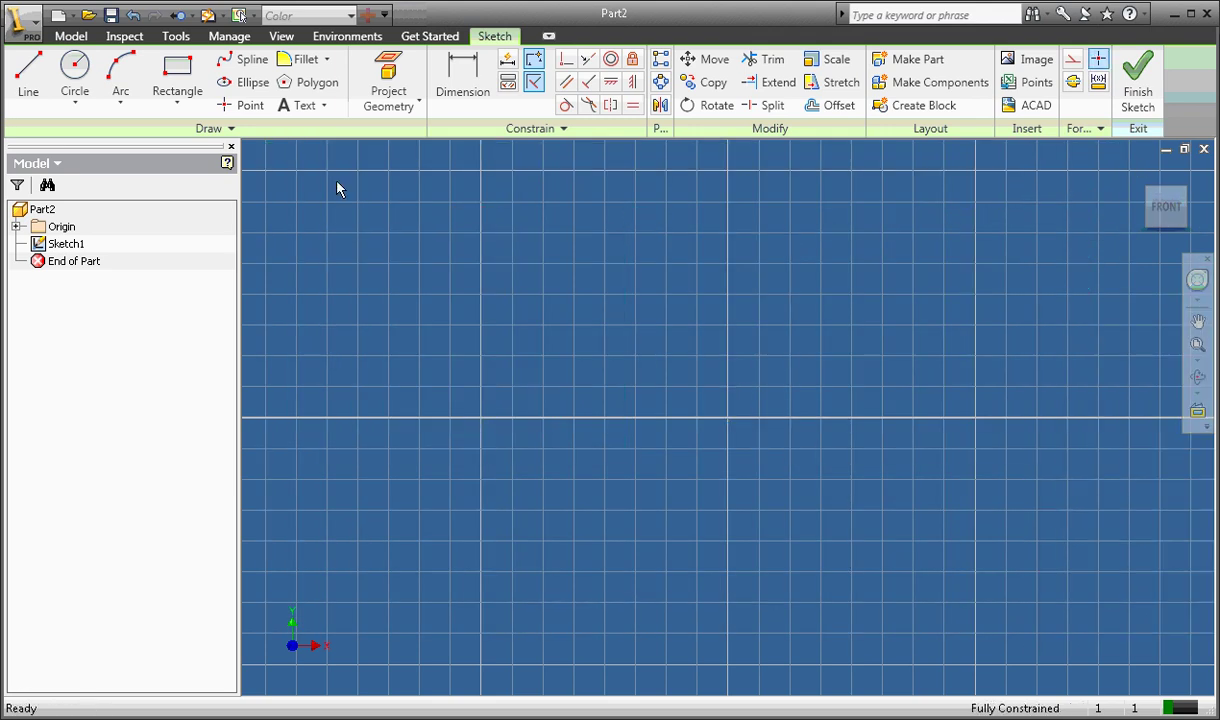
{"action": "left_click", "coordinate": [28, 72]}
Draw two separate slanted lines on the left side of the sketch.
{"action": "left_click", "coordinate": [307, 324]}
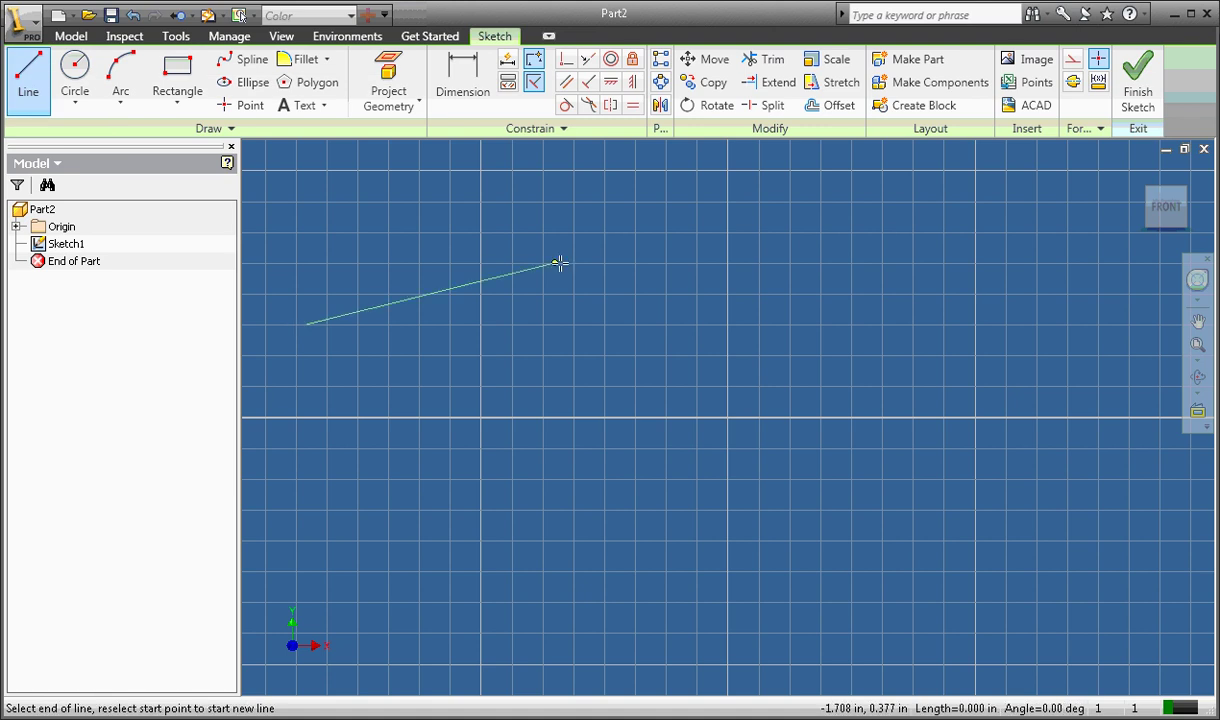
{"action": "left_click", "coordinate": [503, 234]}
{"action": "right_click", "coordinate": [537, 259]}
{"action": "left_click", "coordinate": [566, 270]}
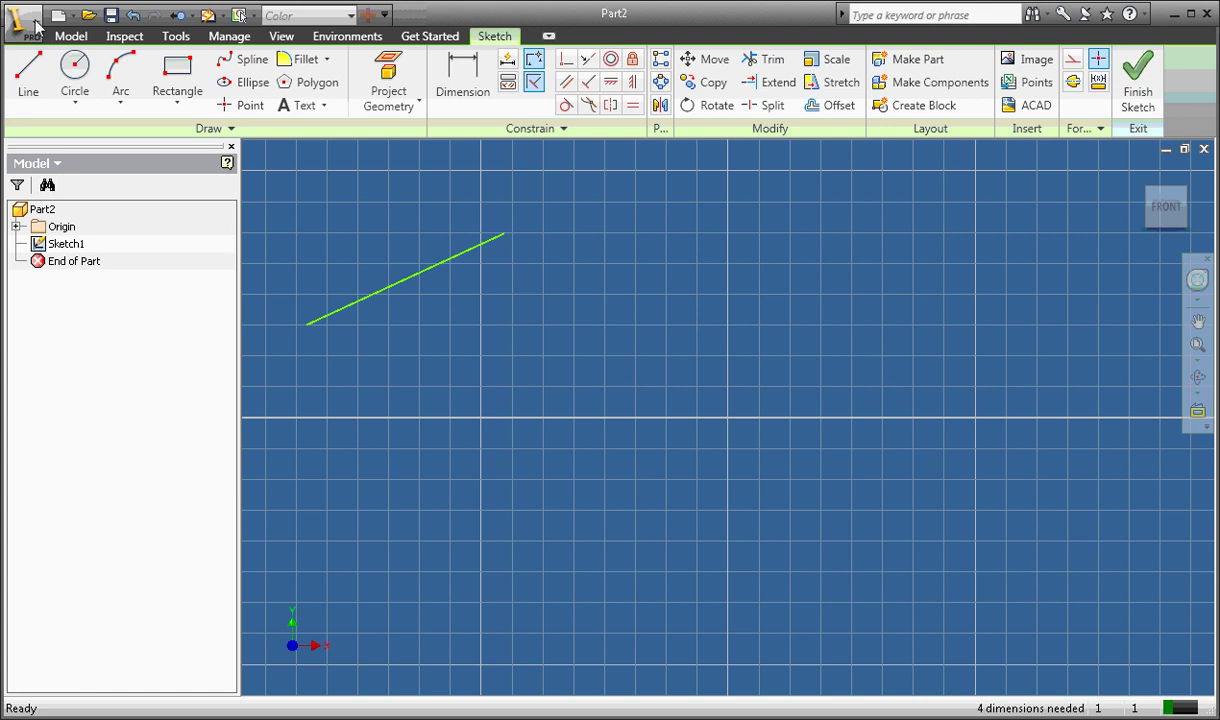
{"action": "left_click", "coordinate": [28, 80]}
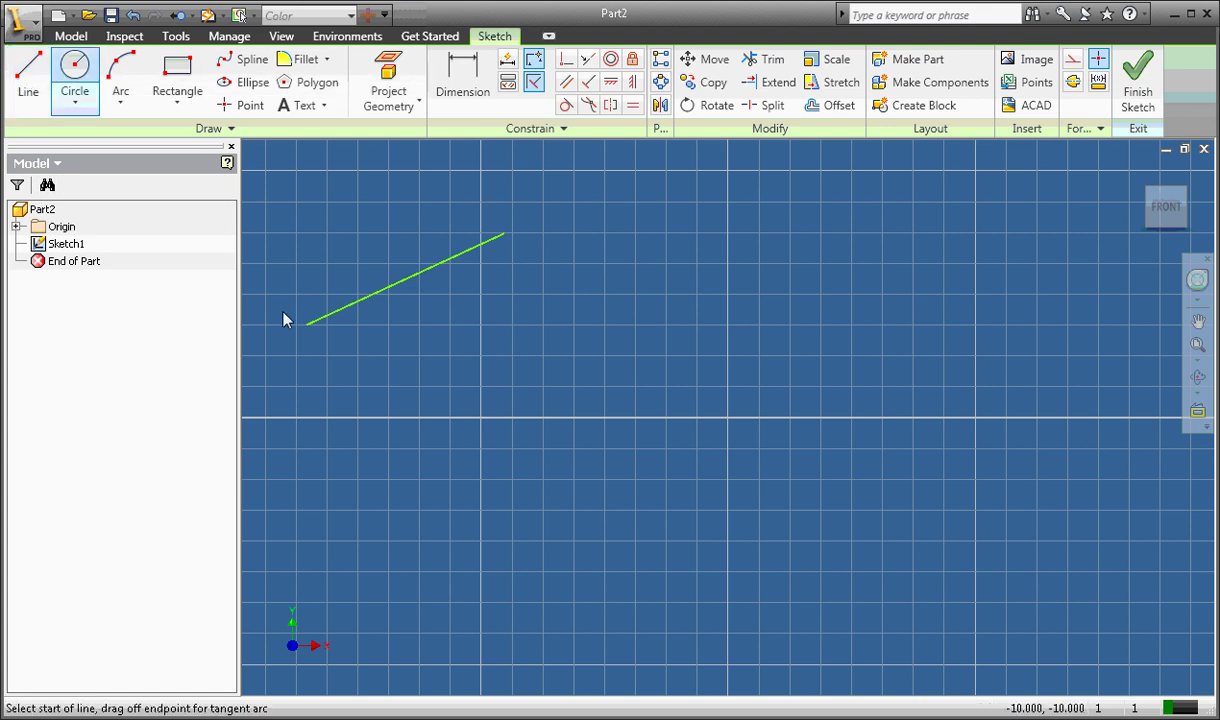
{"action": "left_click", "coordinate": [319, 383]}
{"action": "left_click", "coordinate": [515, 347]}
{"action": "right_click", "coordinate": [515, 348]}
{"action": "left_click", "coordinate": [571, 361]}
Draw two separate slanted lines on the right side, one below the other.
{"action": "left_click", "coordinate": [28, 80]}
{"action": "left_click", "coordinate": [852, 266]}
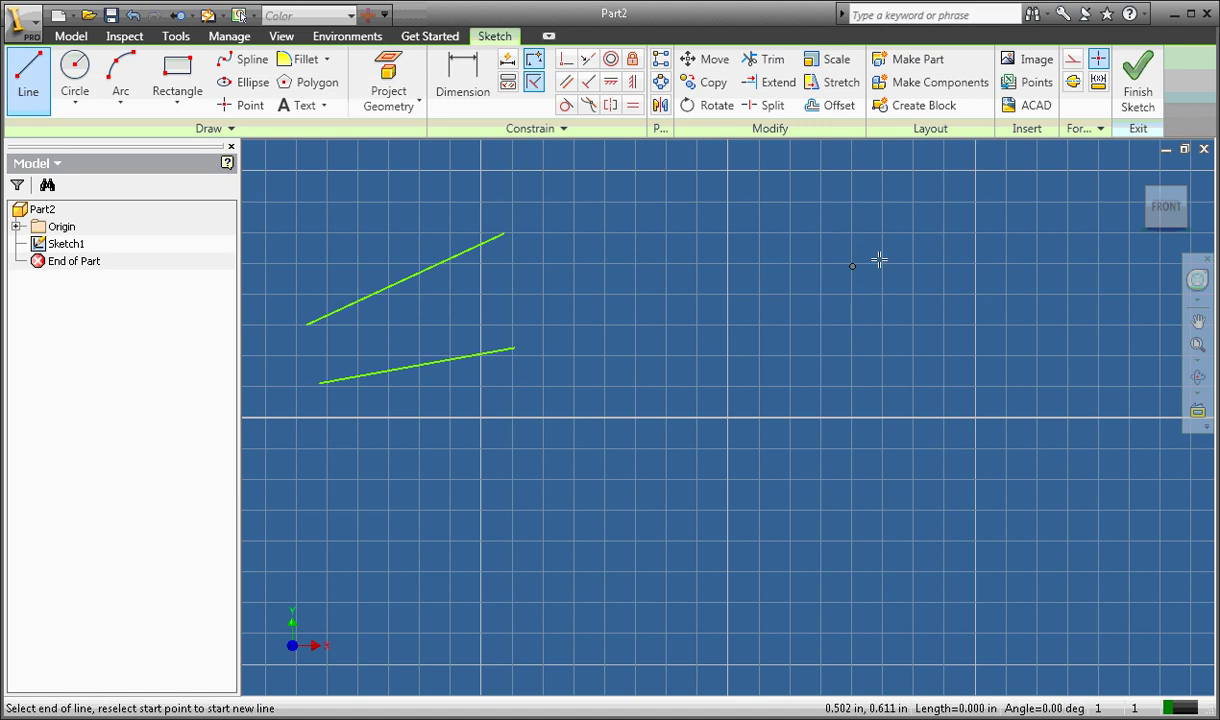
{"action": "left_click", "coordinate": [1056, 225]}
{"action": "right_click", "coordinate": [1056, 225]}
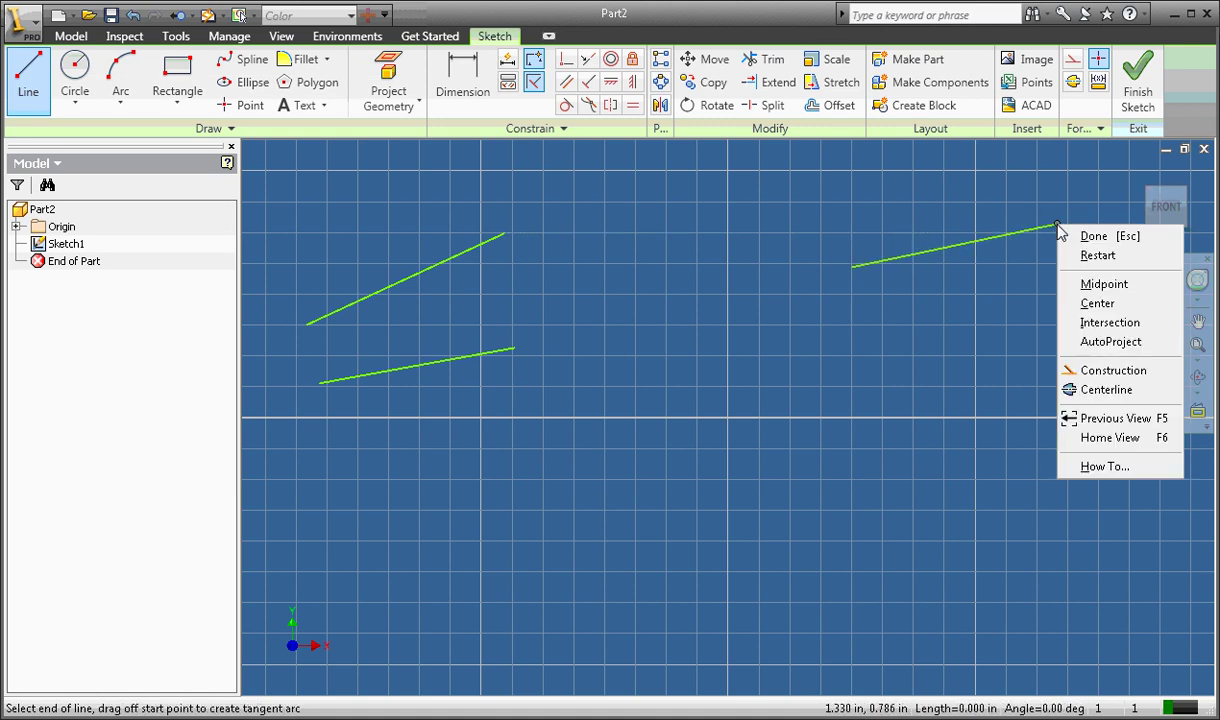
{"action": "left_click", "coordinate": [1100, 235]}
{"action": "left_click", "coordinate": [42, 72]}
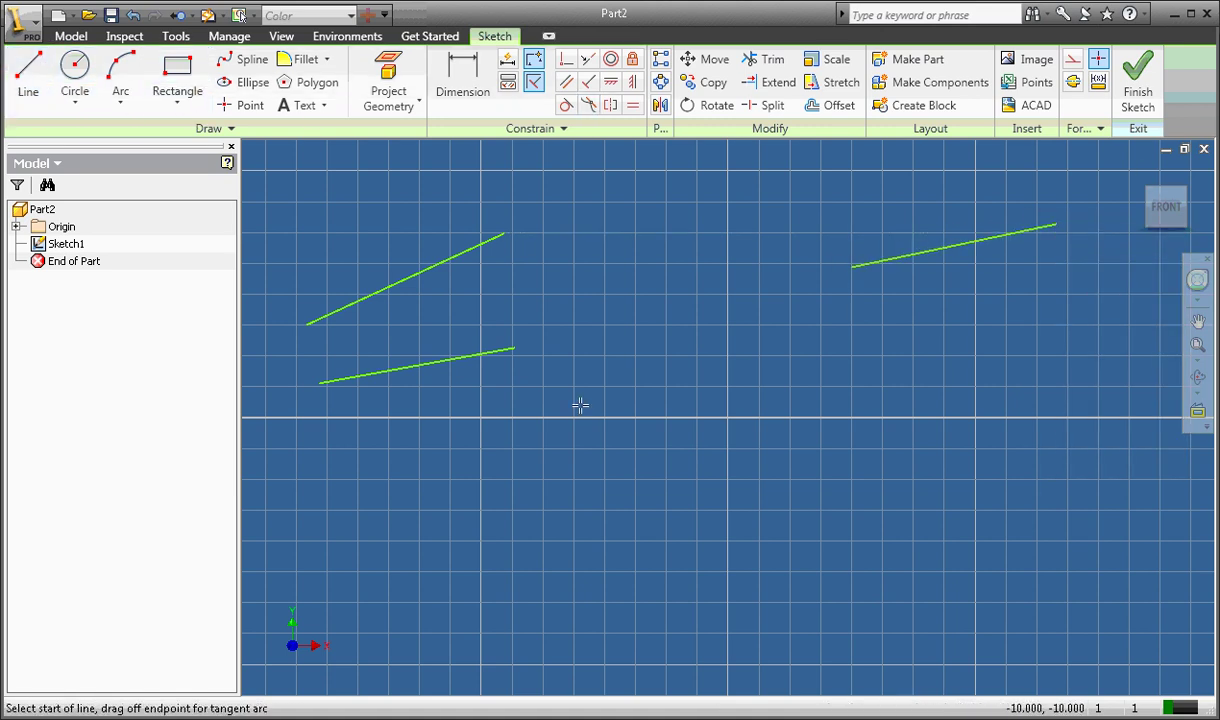
{"action": "left_click", "coordinate": [1010, 315]}
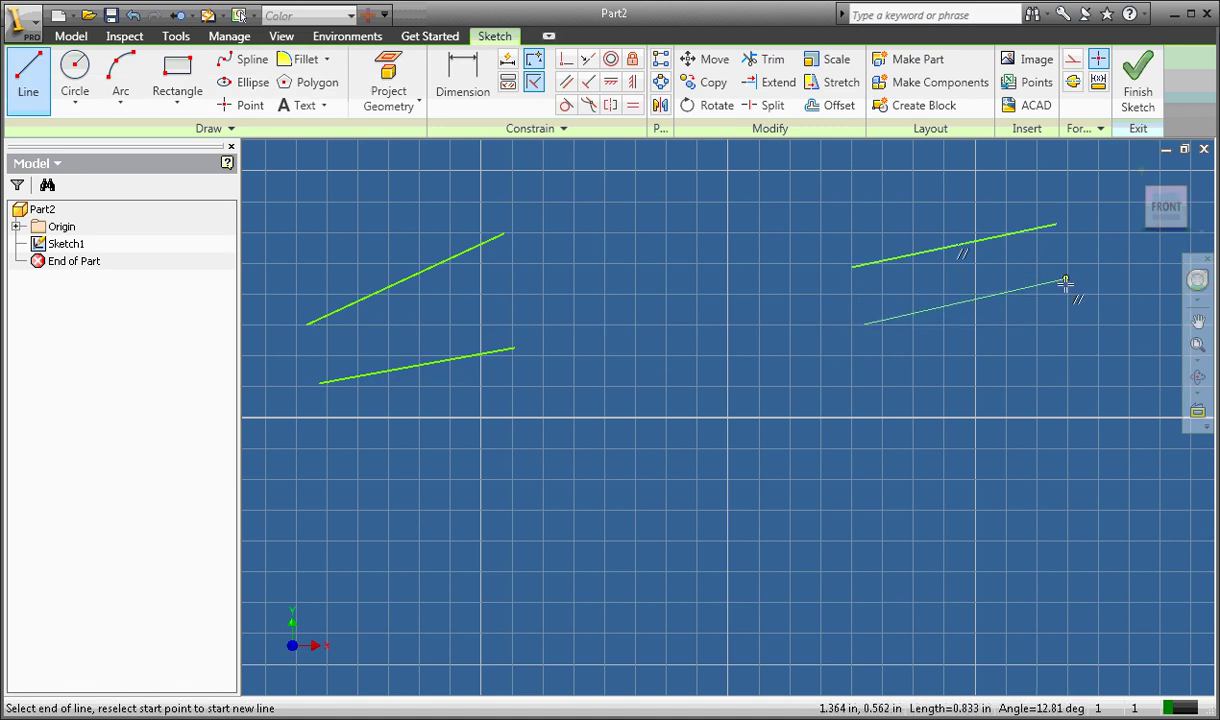
{"action": "key", "text": "Escape"}
{"action": "left_click", "coordinate": [866, 324]}
{"action": "left_click", "coordinate": [1077, 319]}
{"action": "right_click", "coordinate": [1078, 320]}
{"action": "left_click", "coordinate": [1120, 330]}
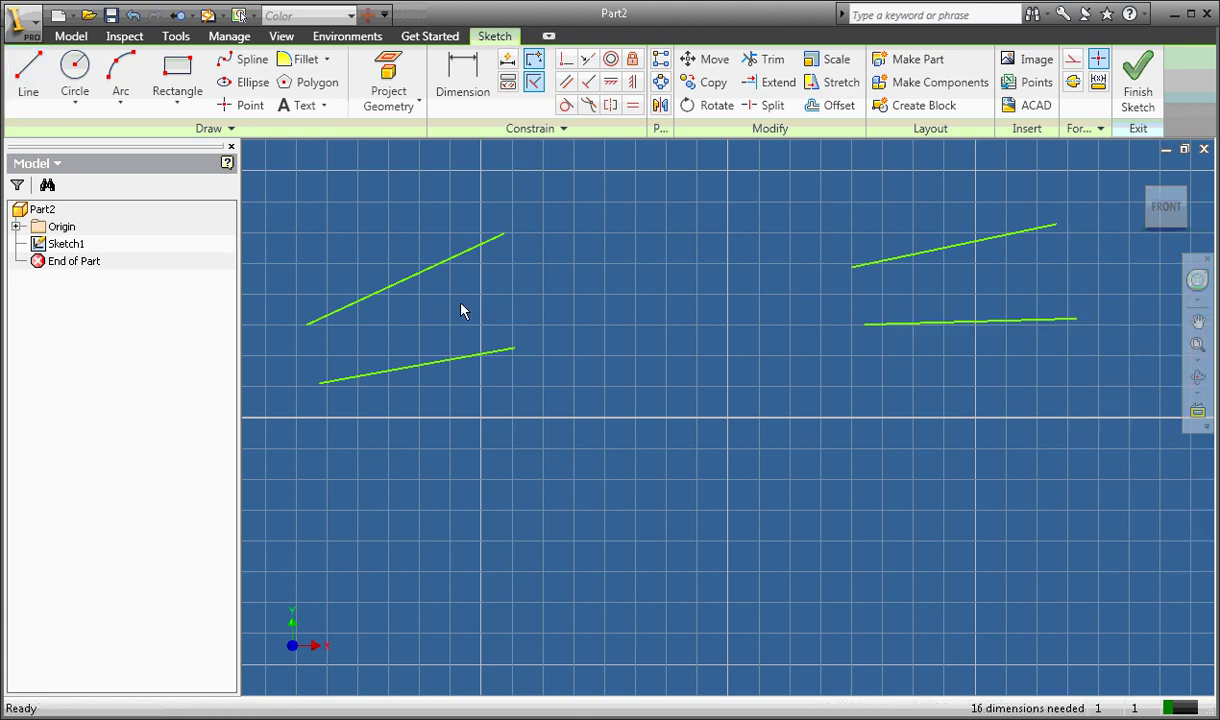
Draw a large circle and a smaller off-centre circle inside it.
{"action": "left_click", "coordinate": [75, 75]}
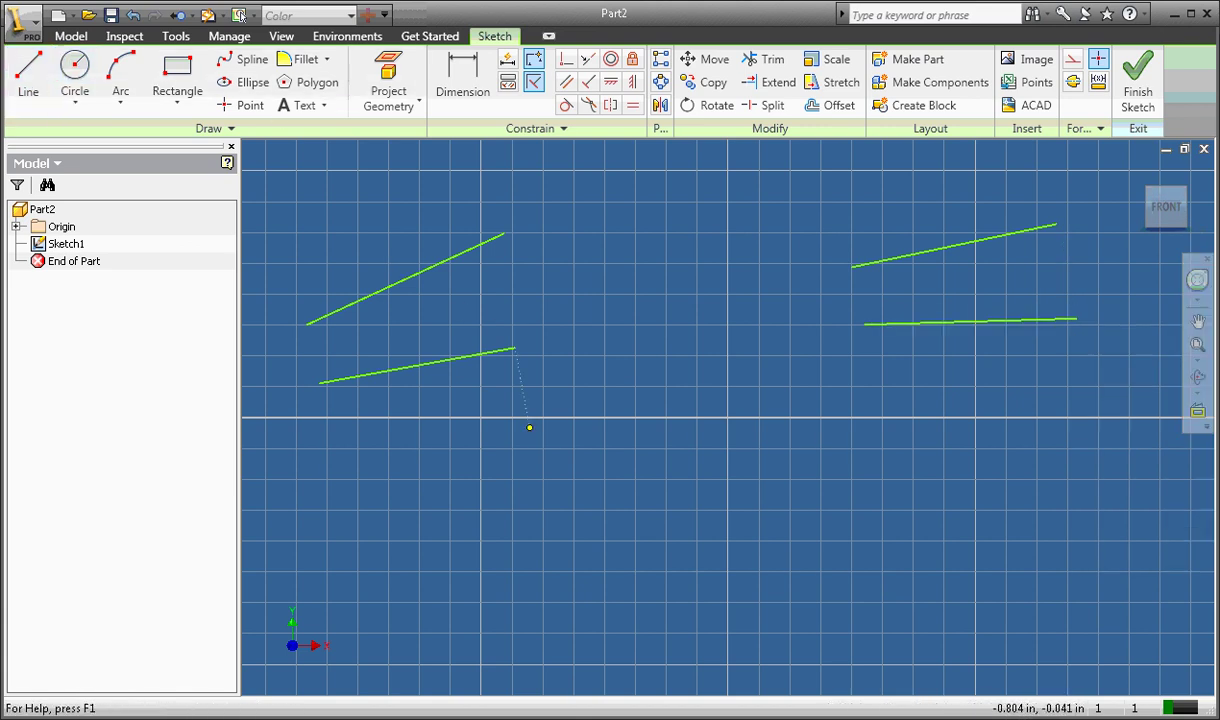
{"action": "left_click", "coordinate": [625, 427]}
{"action": "left_click", "coordinate": [707, 451]}
{"action": "left_click", "coordinate": [659, 417]}
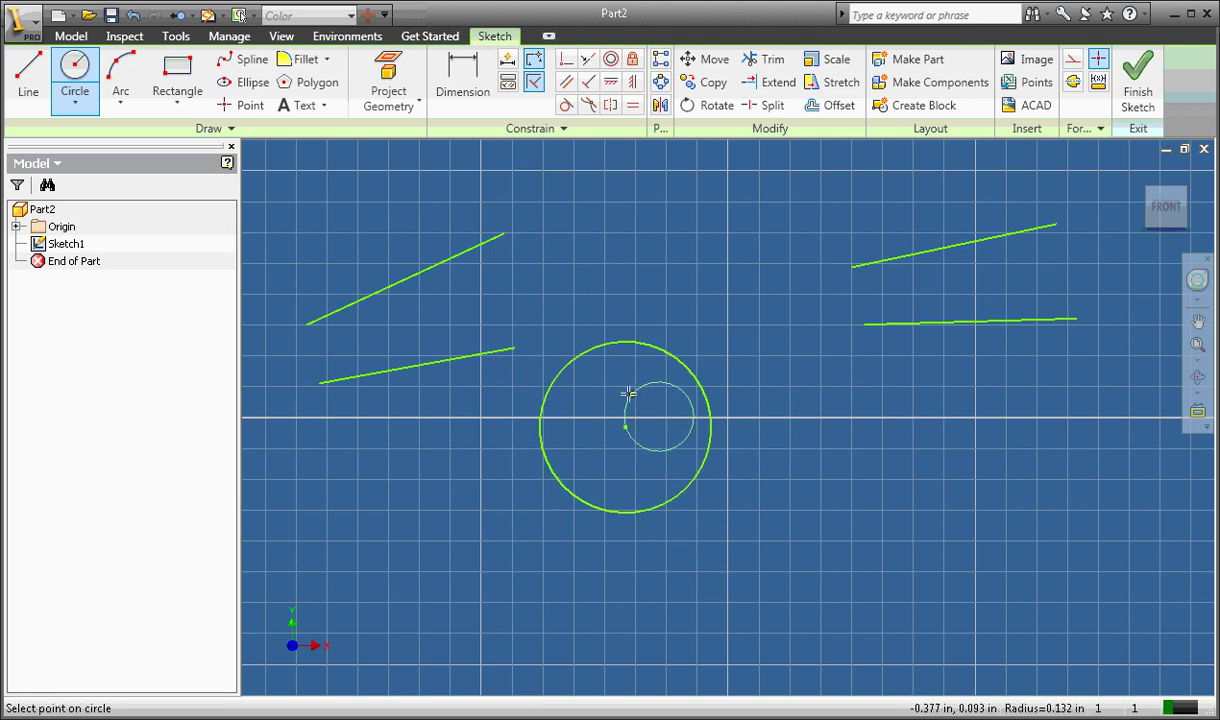
{"action": "left_click", "coordinate": [636, 399]}
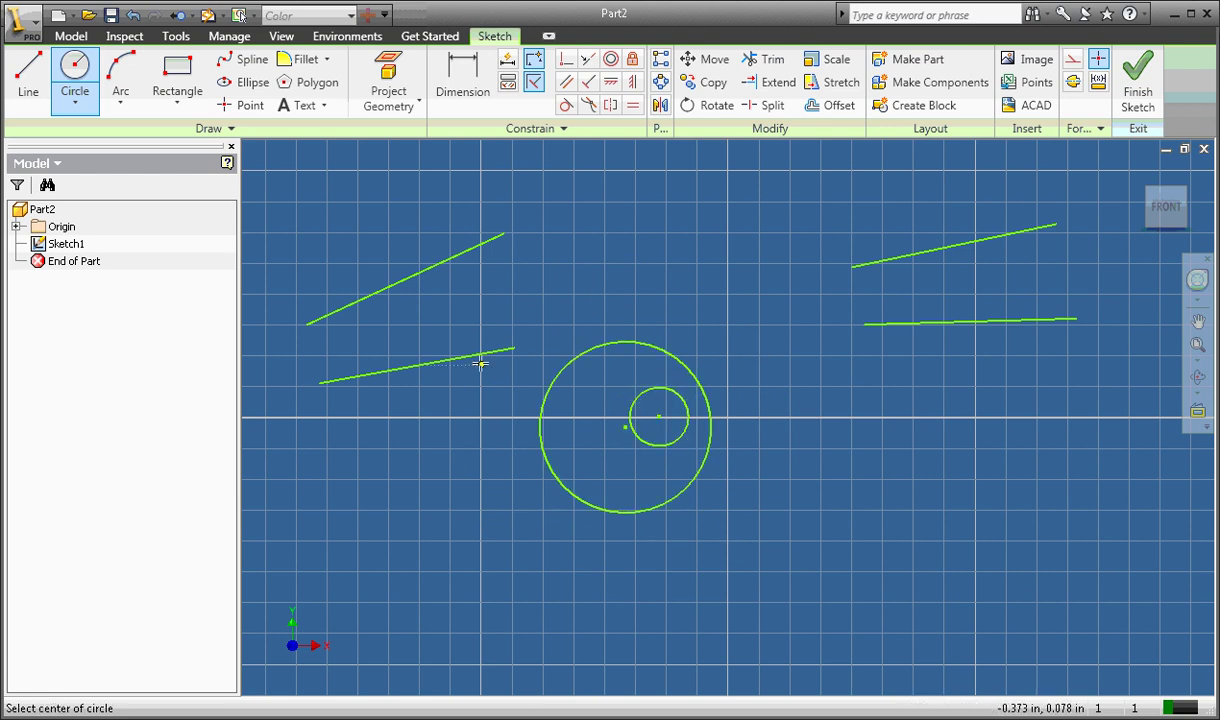
Draw a slanted line segment in the lower-right area.
{"action": "left_click", "coordinate": [28, 80]}
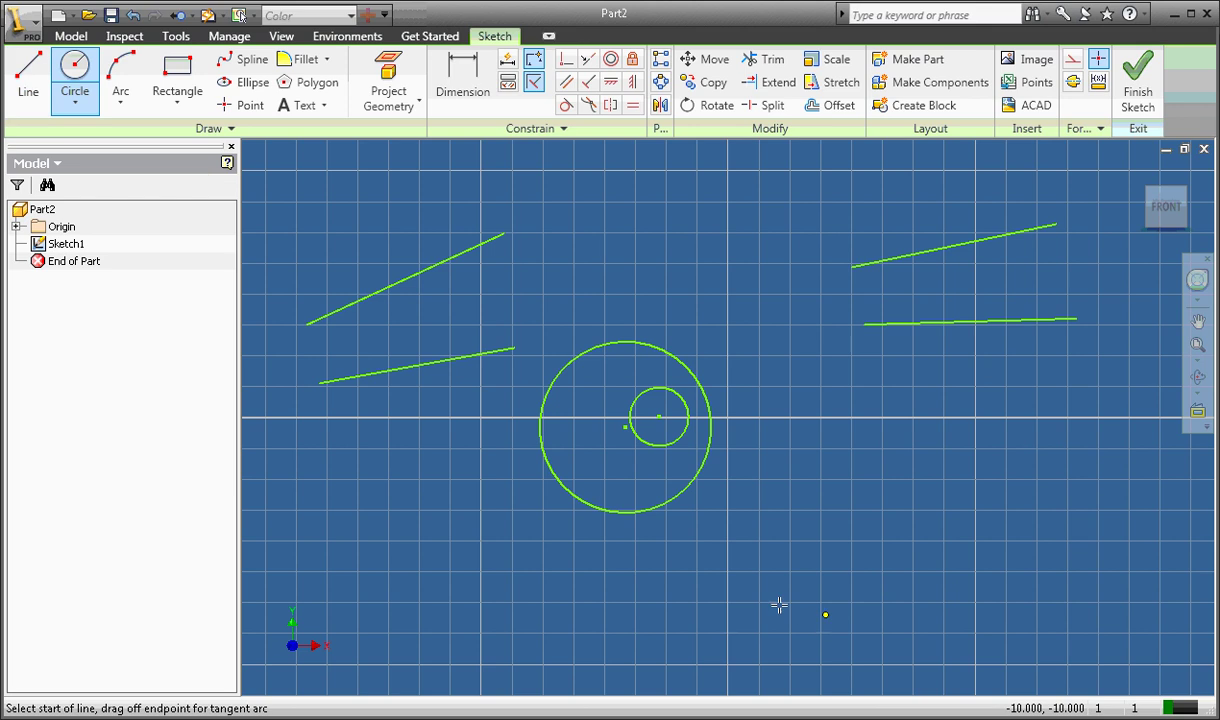
{"action": "left_click", "coordinate": [733, 602]}
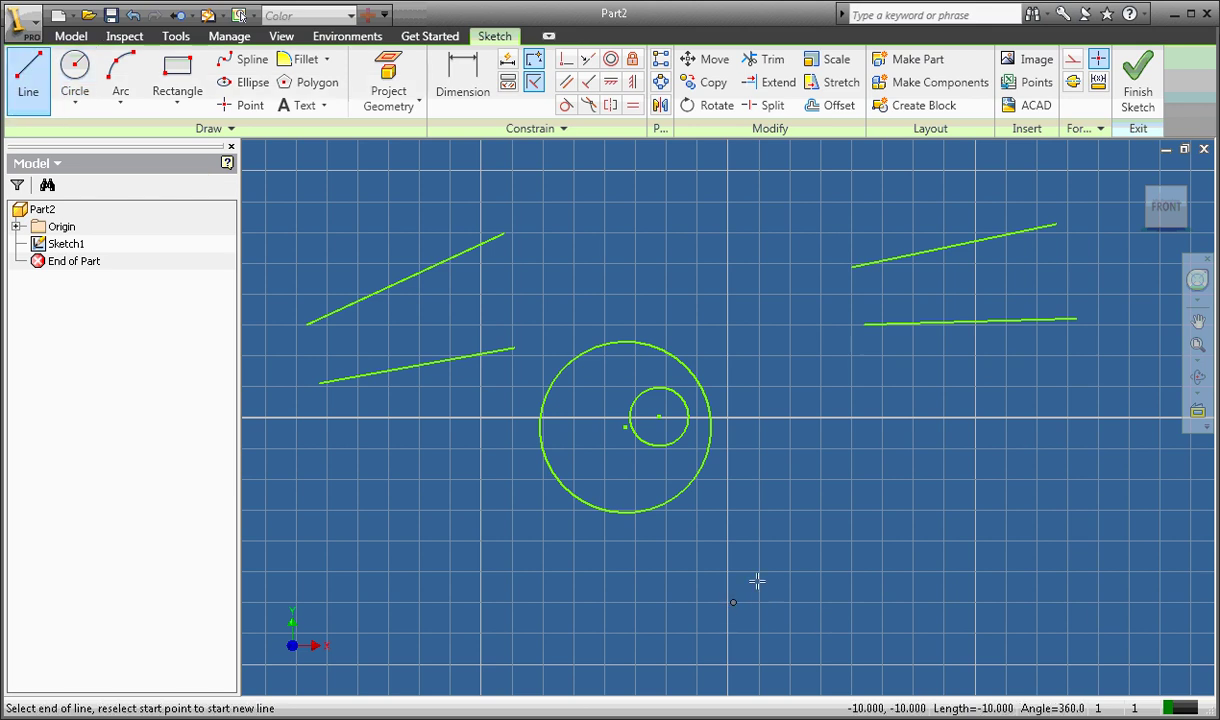
{"action": "left_click", "coordinate": [843, 531]}
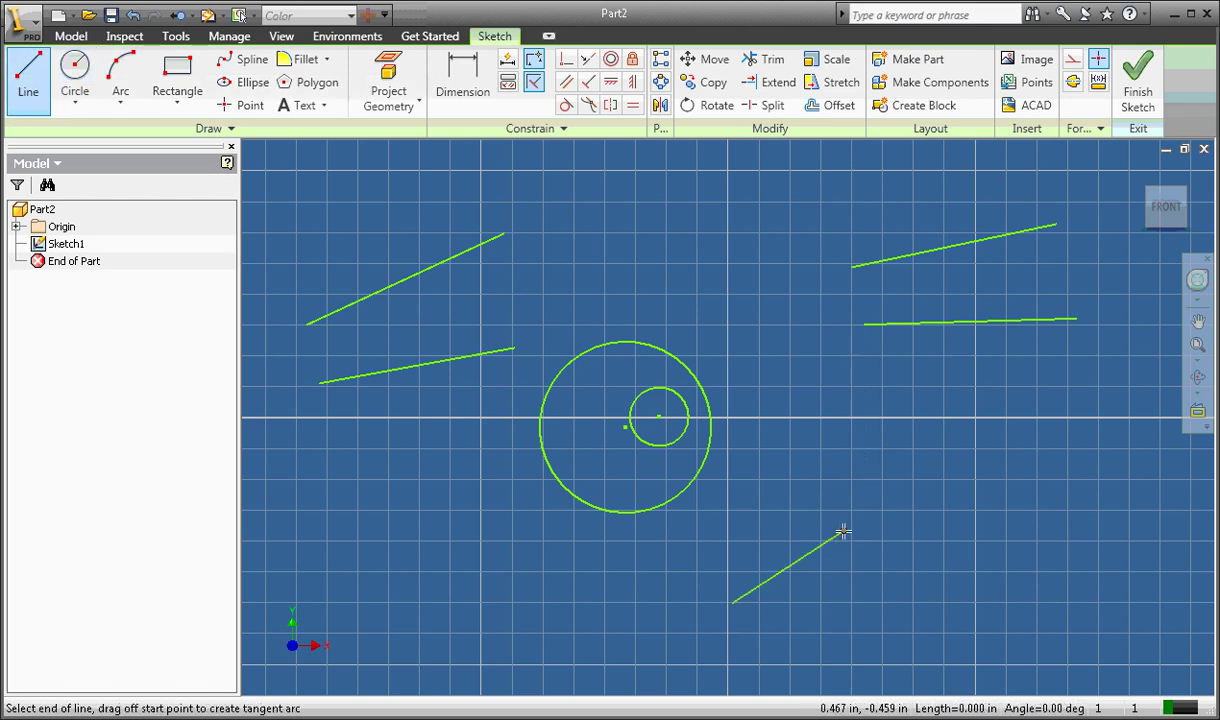
{"action": "right_click", "coordinate": [876, 484]}
{"action": "left_click", "coordinate": [916, 242]}
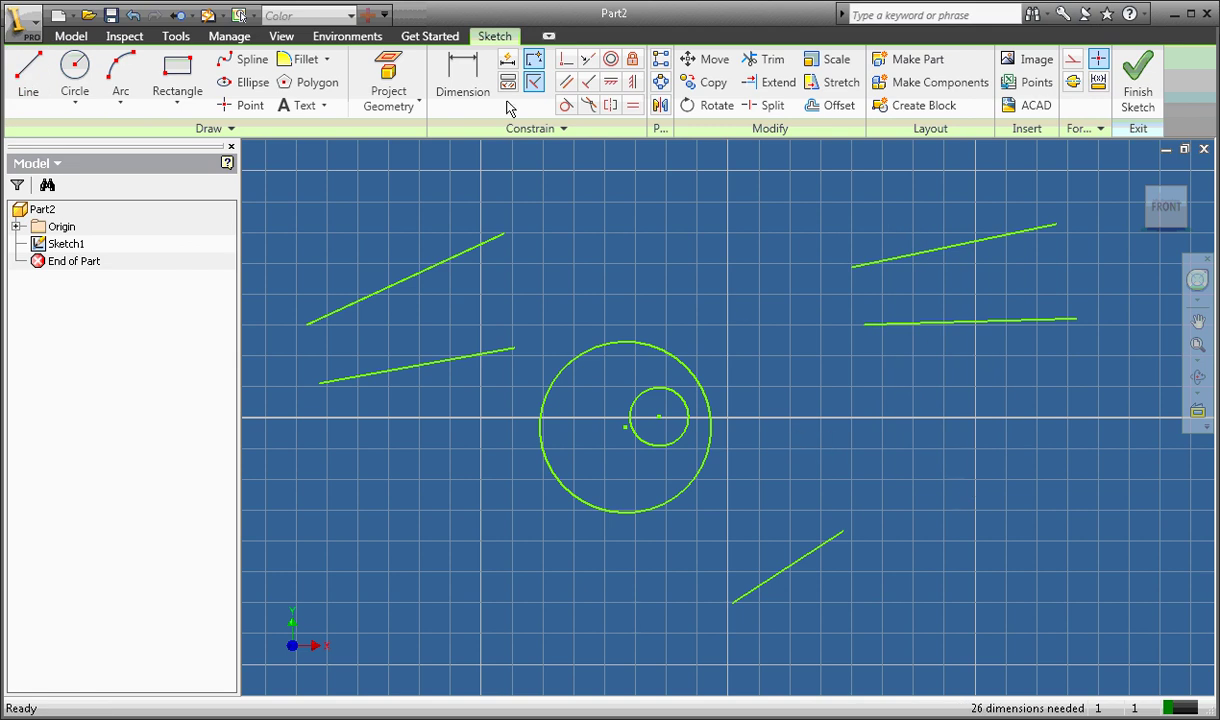
Constrain the lower-left line parallel to the upper-left line and show all constraints.
{"action": "left_click", "coordinate": [567, 86]}
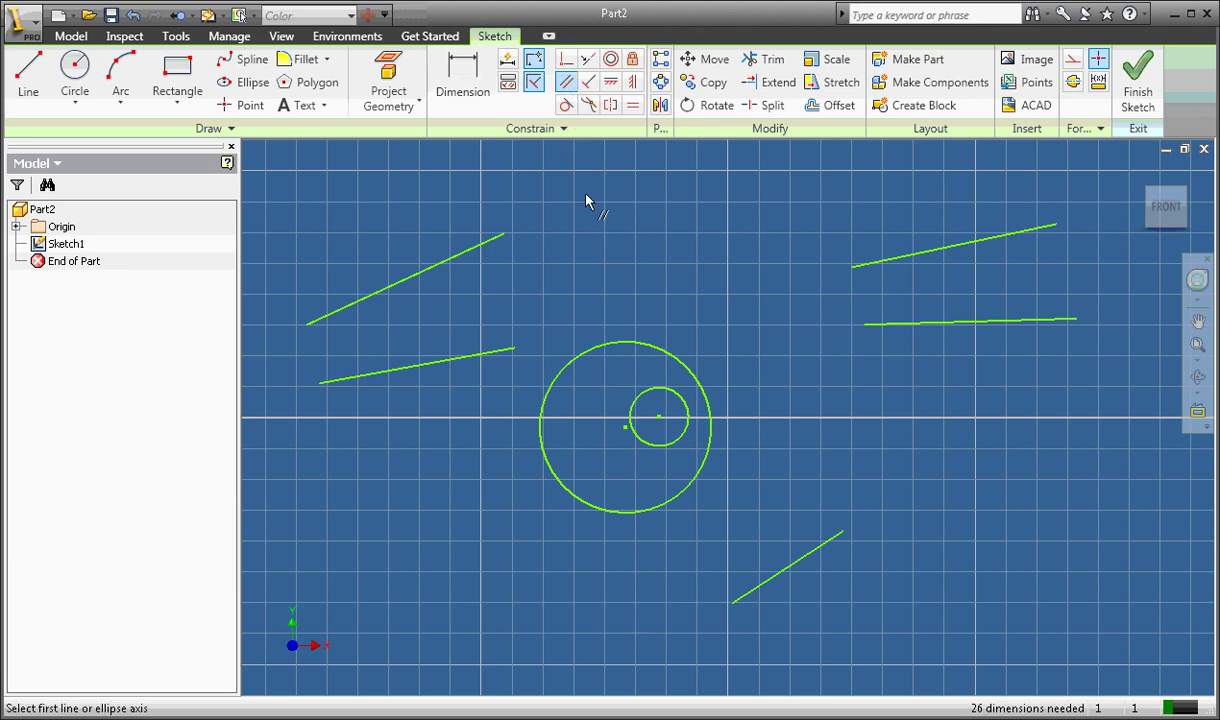
{"action": "left_click", "coordinate": [417, 274]}
{"action": "left_click", "coordinate": [423, 369]}
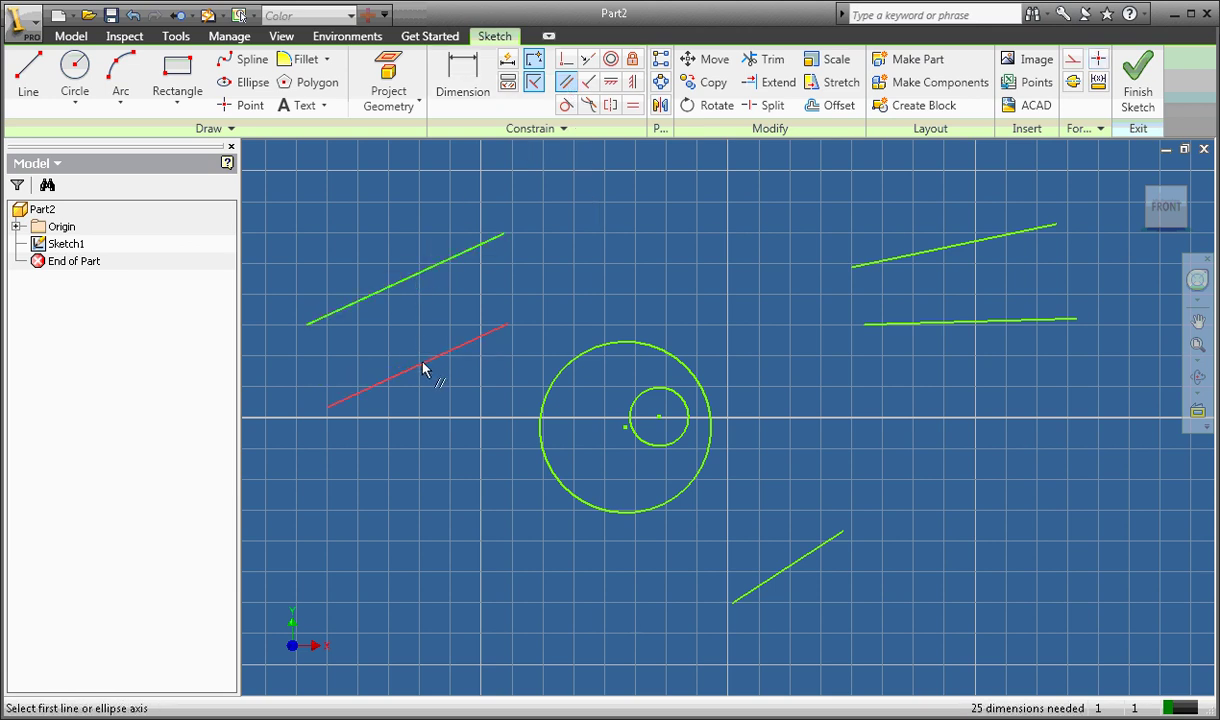
{"action": "right_click", "coordinate": [598, 212]}
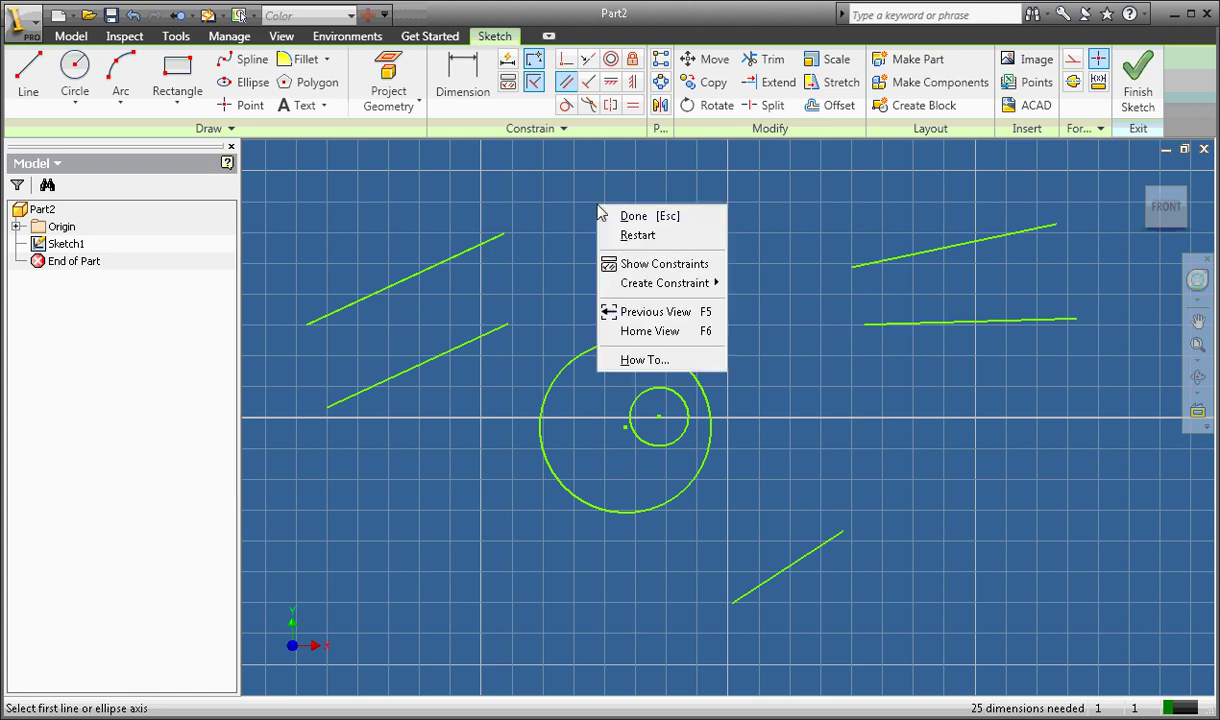
{"action": "left_click", "coordinate": [650, 258]}
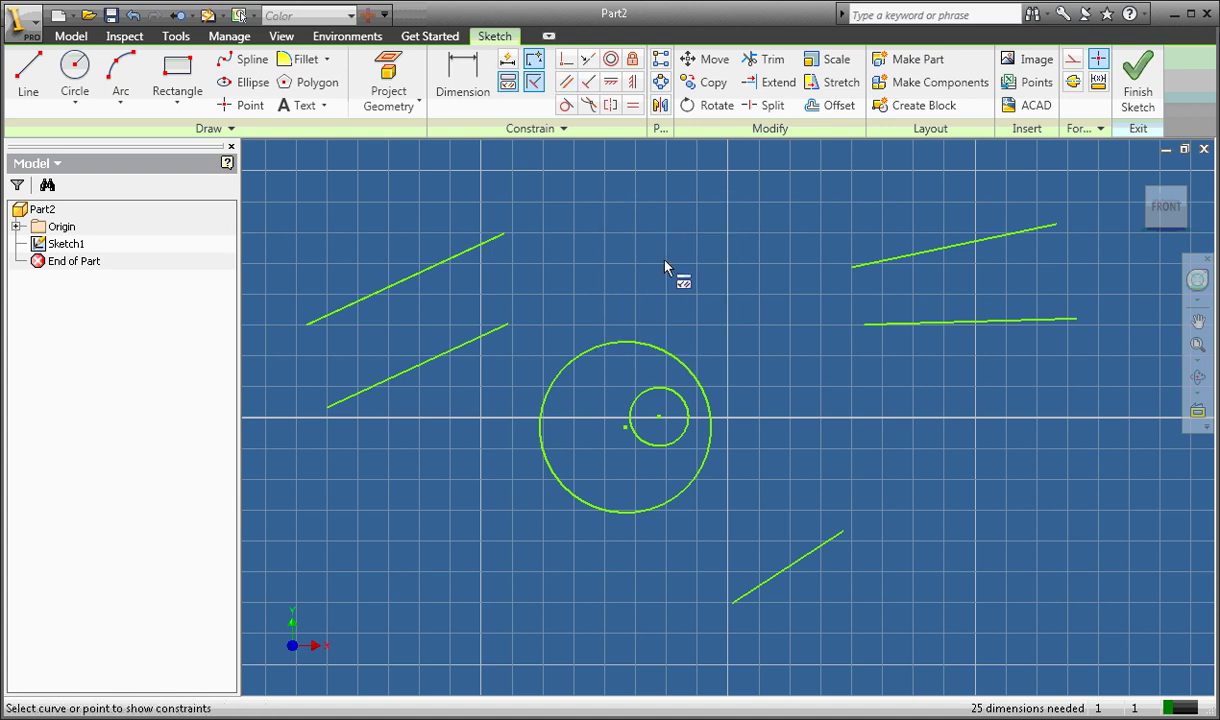
{"action": "right_click", "coordinate": [665, 268]}
{"action": "left_click", "coordinate": [714, 290]}
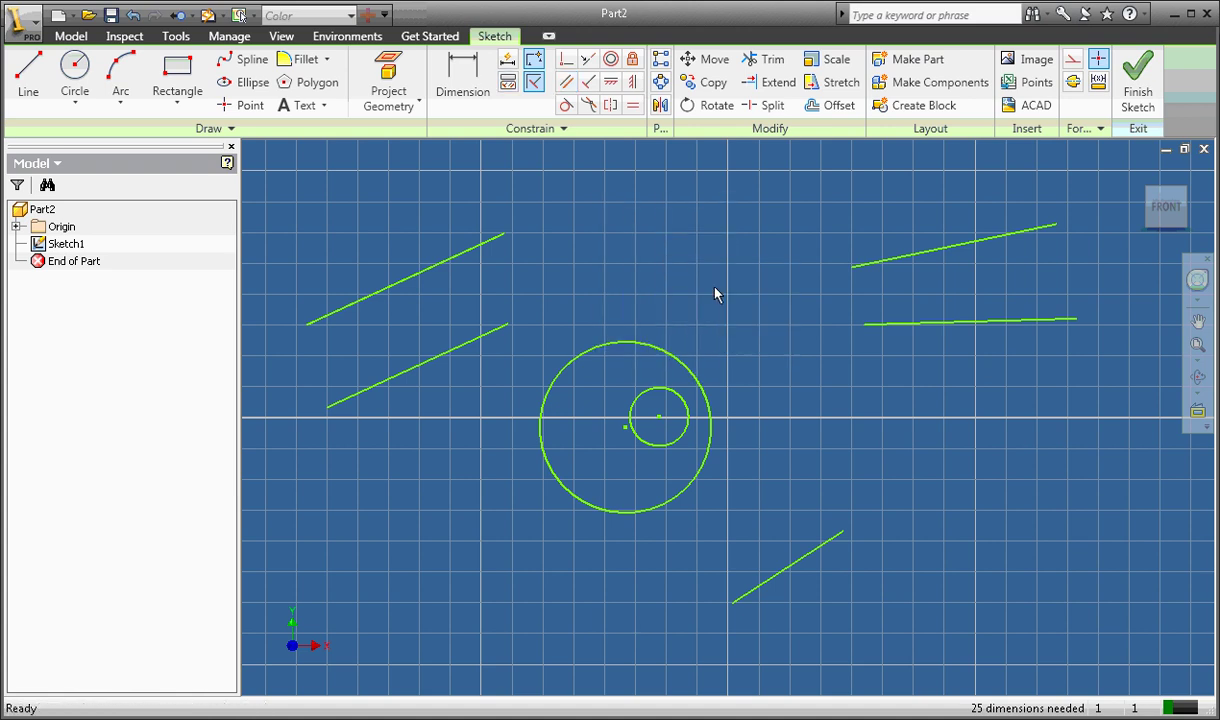
{"action": "right_click", "coordinate": [715, 293]}
{"action": "left_click", "coordinate": [778, 366]}
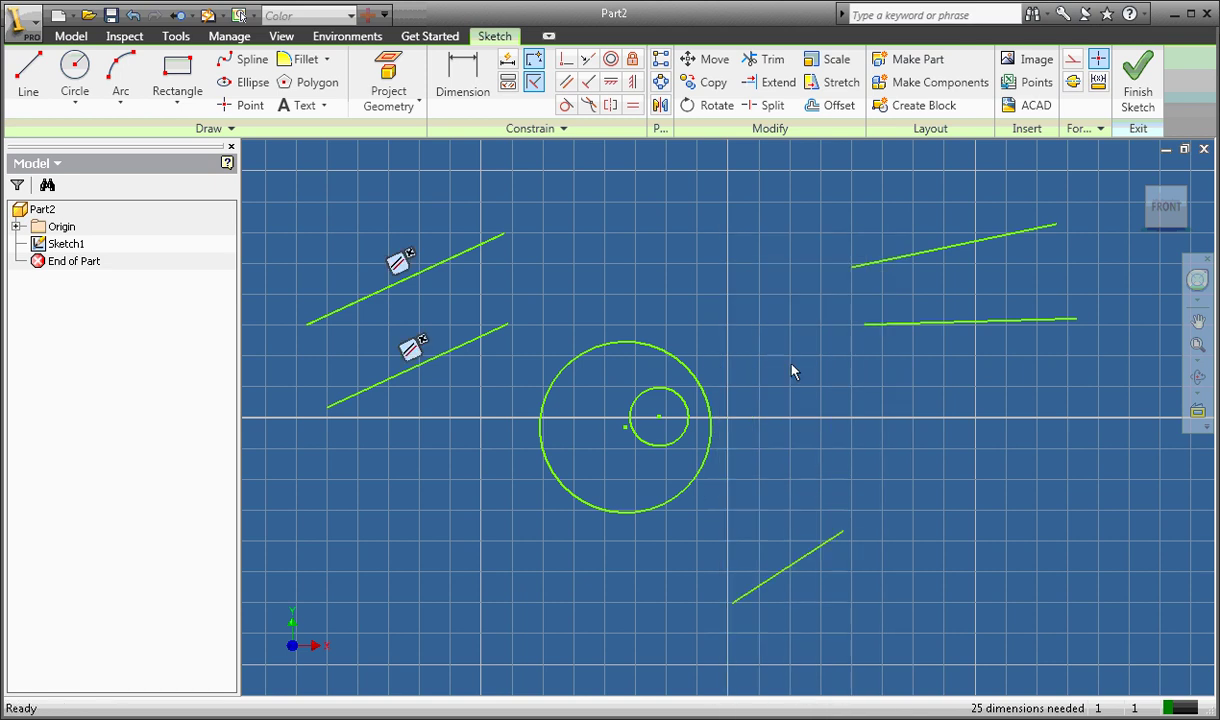
Apply a Horizontal constraint to the upper-left lines and redisplay all constraints.
{"action": "left_click", "coordinate": [614, 87]}
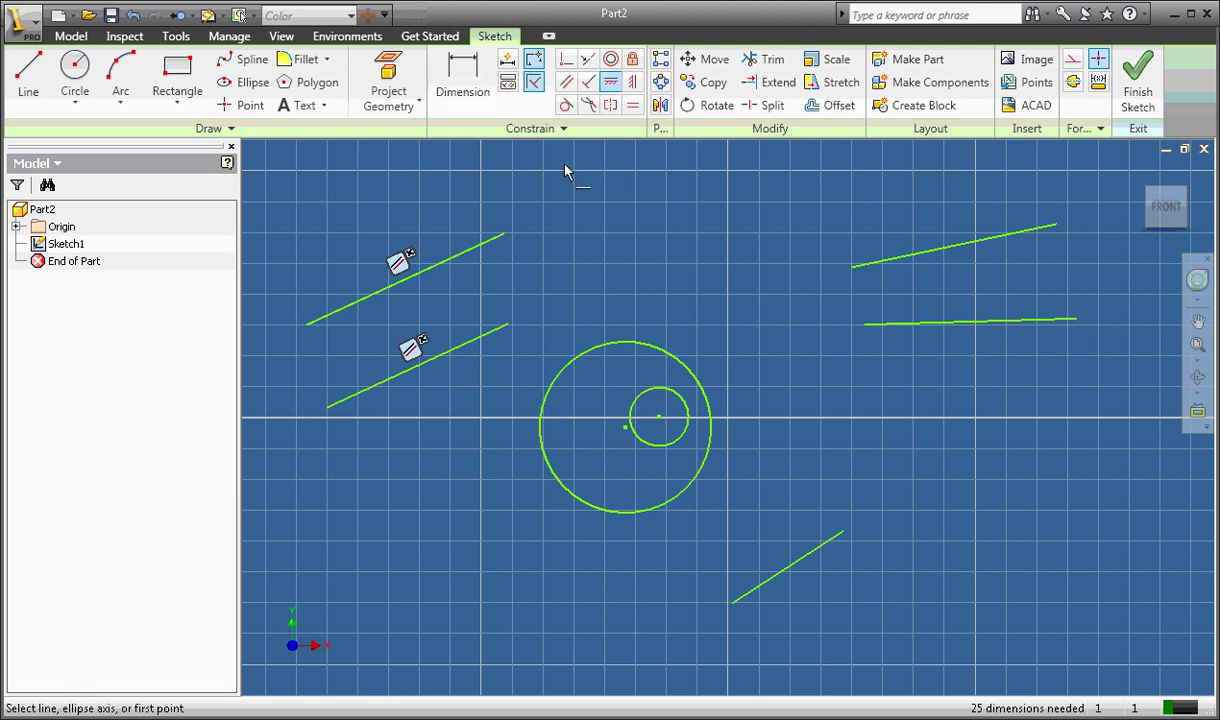
{"action": "left_click", "coordinate": [463, 261]}
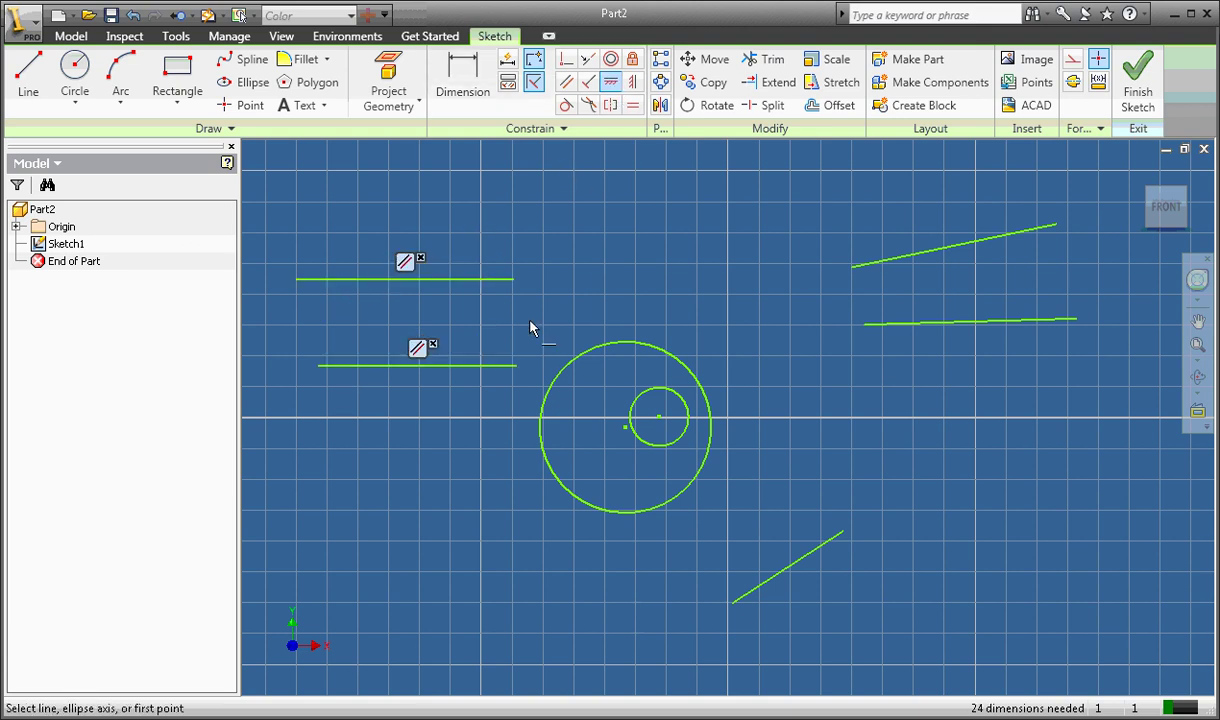
{"action": "right_click", "coordinate": [477, 239]}
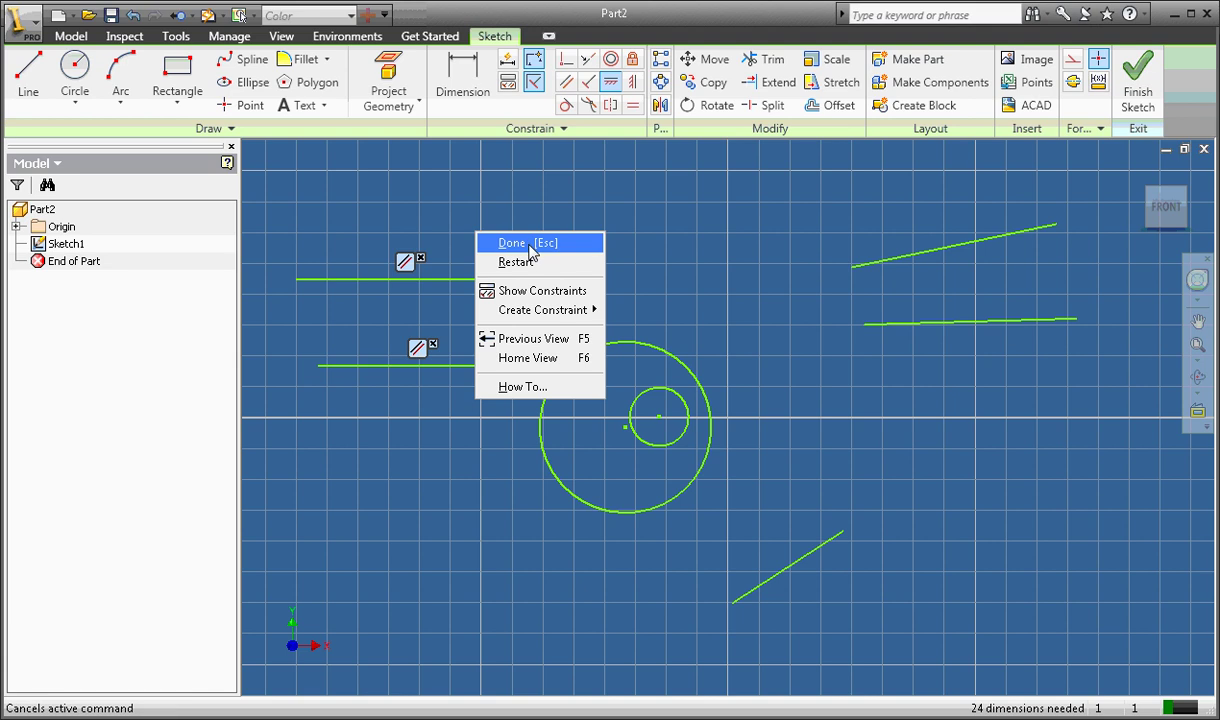
{"action": "left_click", "coordinate": [536, 245]}
{"action": "right_click", "coordinate": [531, 250]}
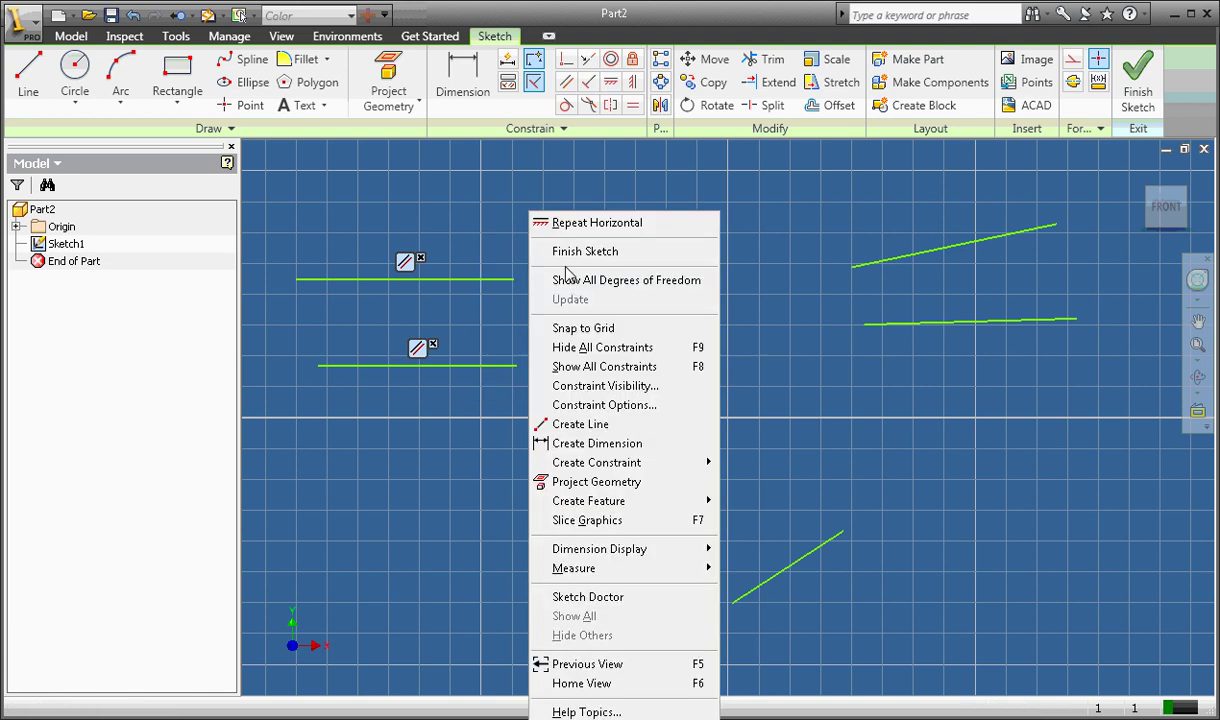
{"action": "left_click", "coordinate": [596, 367]}
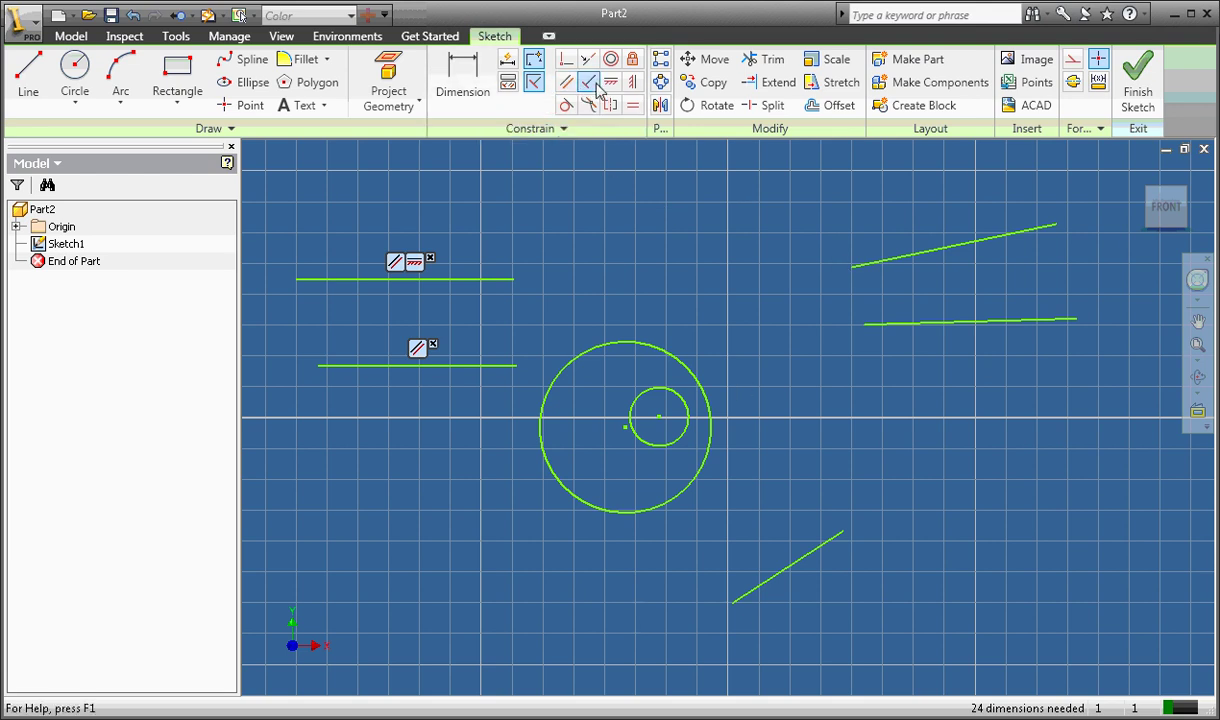
Nudge the upper-right line slightly down and to the left.
{"action": "left_click", "coordinate": [955, 250]}
{"action": "left_click", "coordinate": [928, 256]}
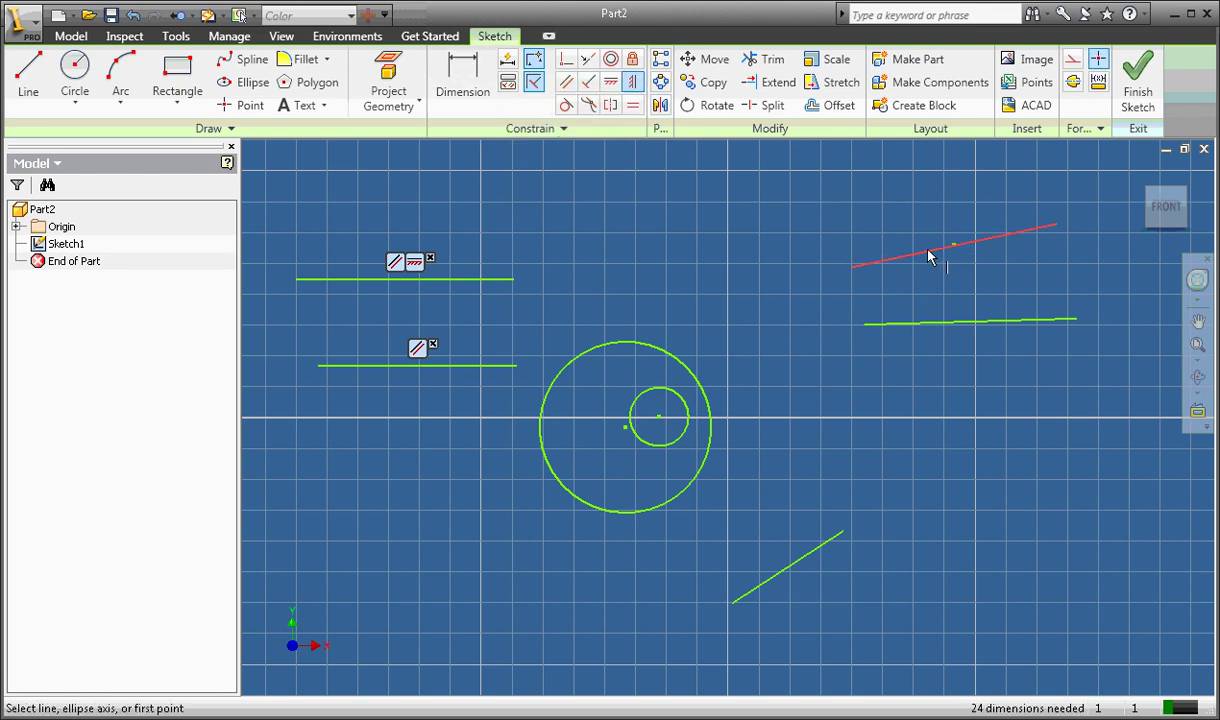
{"action": "right_click", "coordinate": [803, 260]}
{"action": "left_click", "coordinate": [858, 263]}
{"action": "left_click_drag", "start_coordinate": [940, 258], "coordinate": [926, 278]}
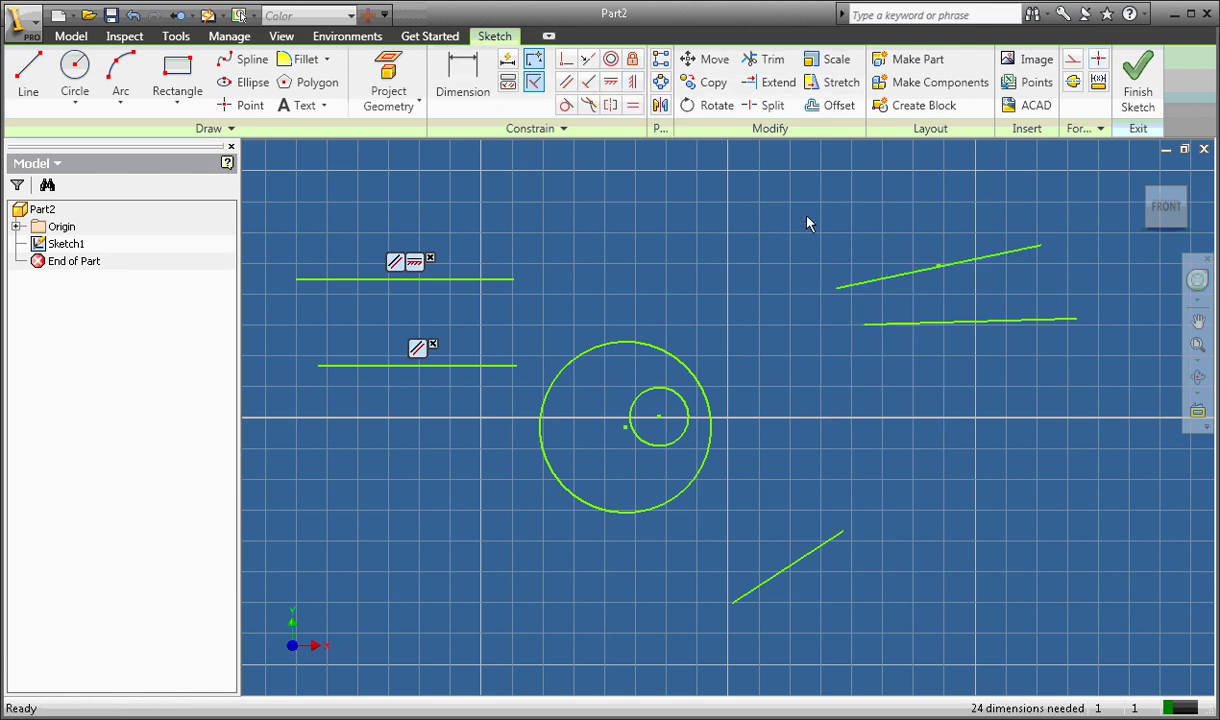
After a horizontal constraint attempt, constrain the lower-right line vertical.
{"action": "left_click", "coordinate": [611, 82]}
{"action": "left_click", "coordinate": [977, 330]}
{"action": "left_click", "coordinate": [1004, 327]}
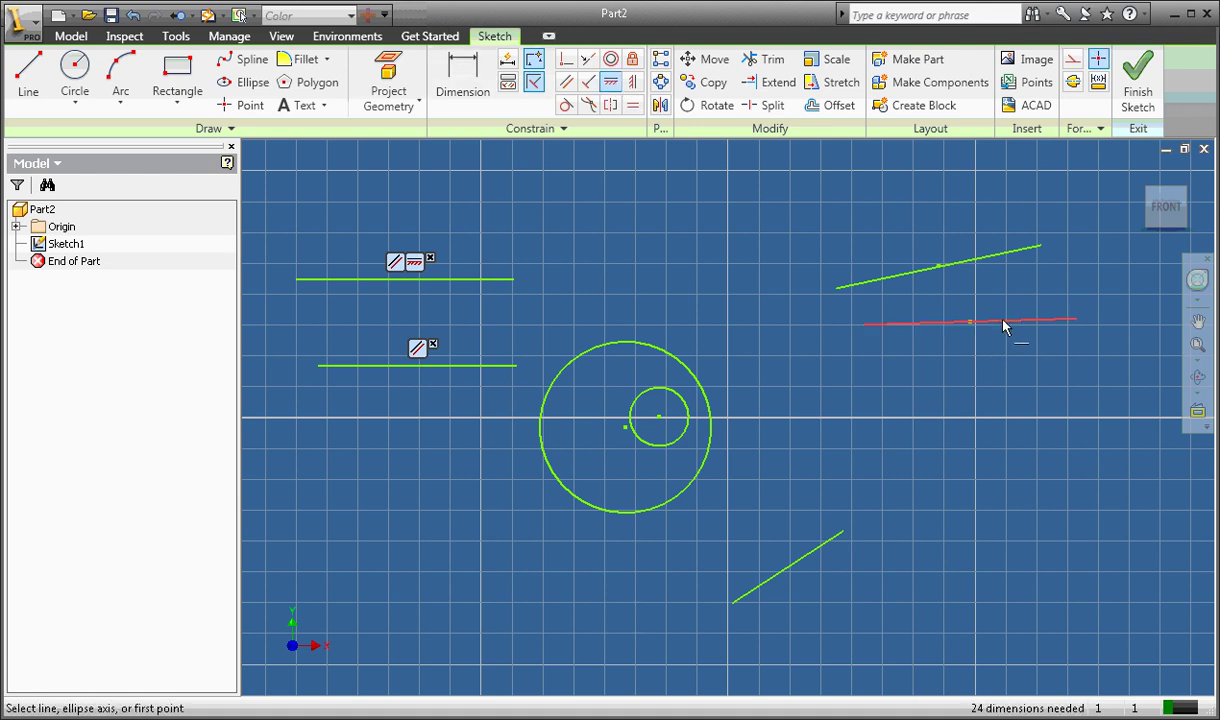
{"action": "right_click", "coordinate": [690, 213]}
{"action": "left_click", "coordinate": [716, 216]}
{"action": "right_click", "coordinate": [694, 215]}
{"action": "left_click", "coordinate": [670, 231]}
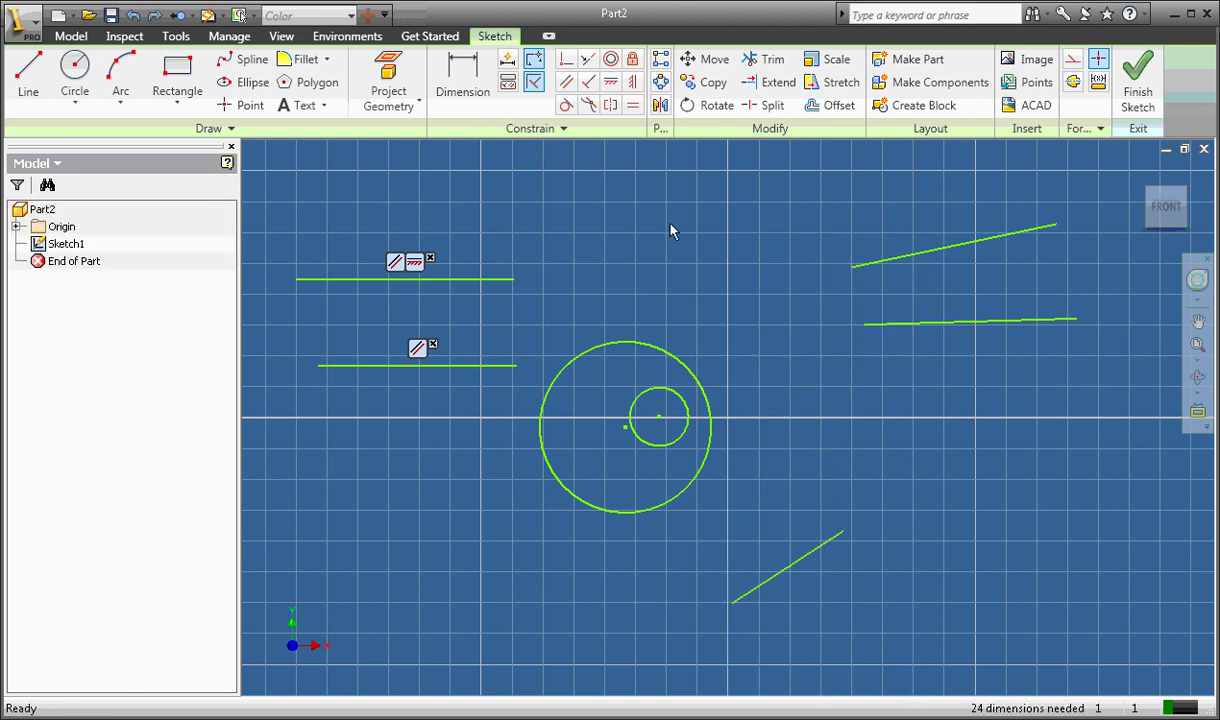
{"action": "left_click", "coordinate": [632, 88]}
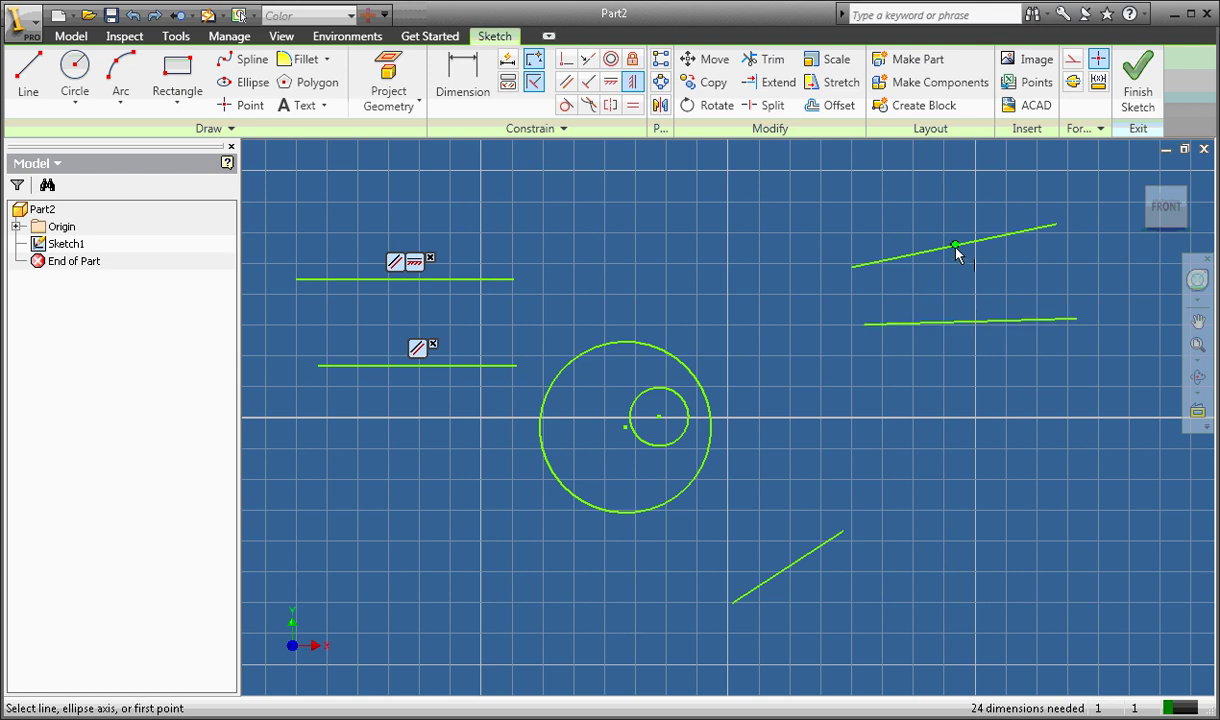
{"action": "left_click", "coordinate": [1028, 322]}
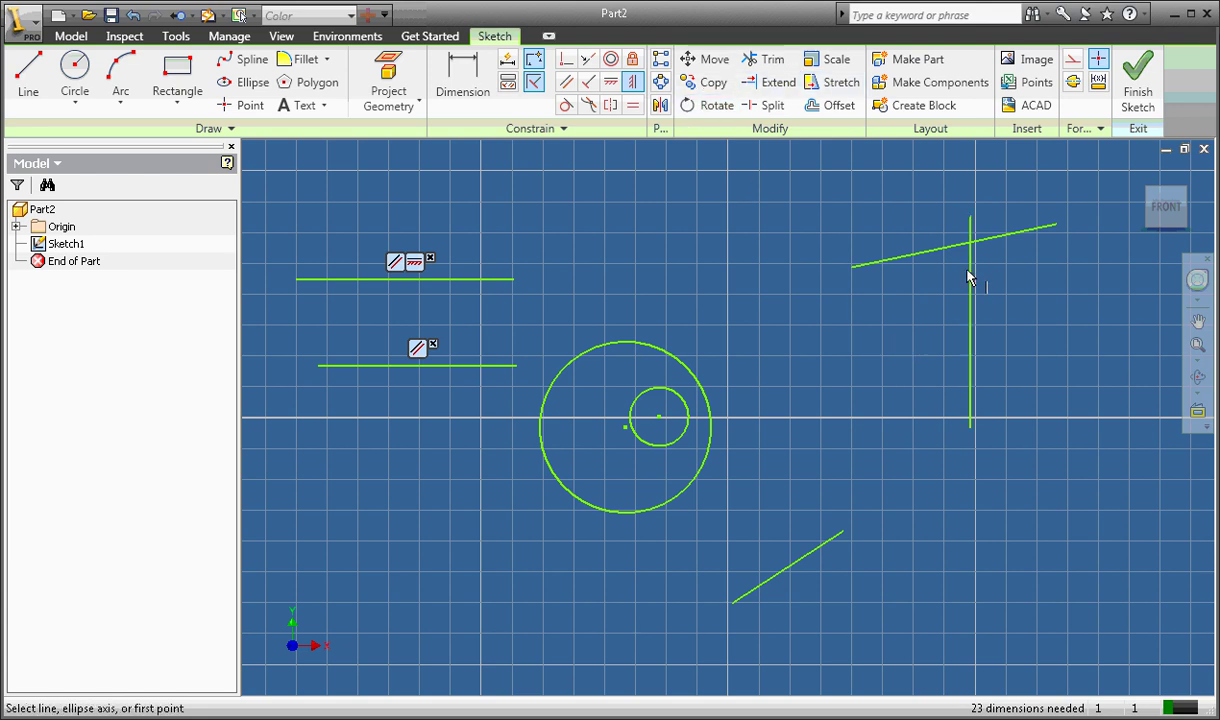
Constrain the sloped upper-right line perpendicular to the vertical line and show all constraints.
{"action": "left_click", "coordinate": [588, 85]}
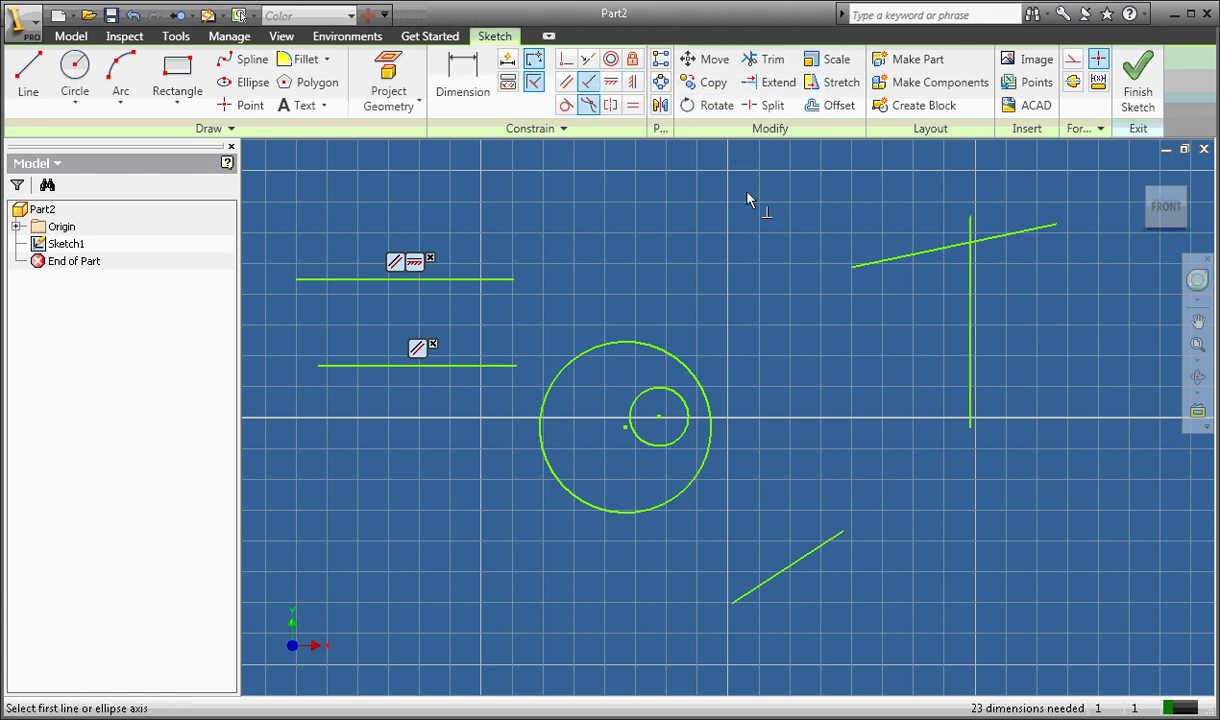
{"action": "left_click", "coordinate": [926, 257]}
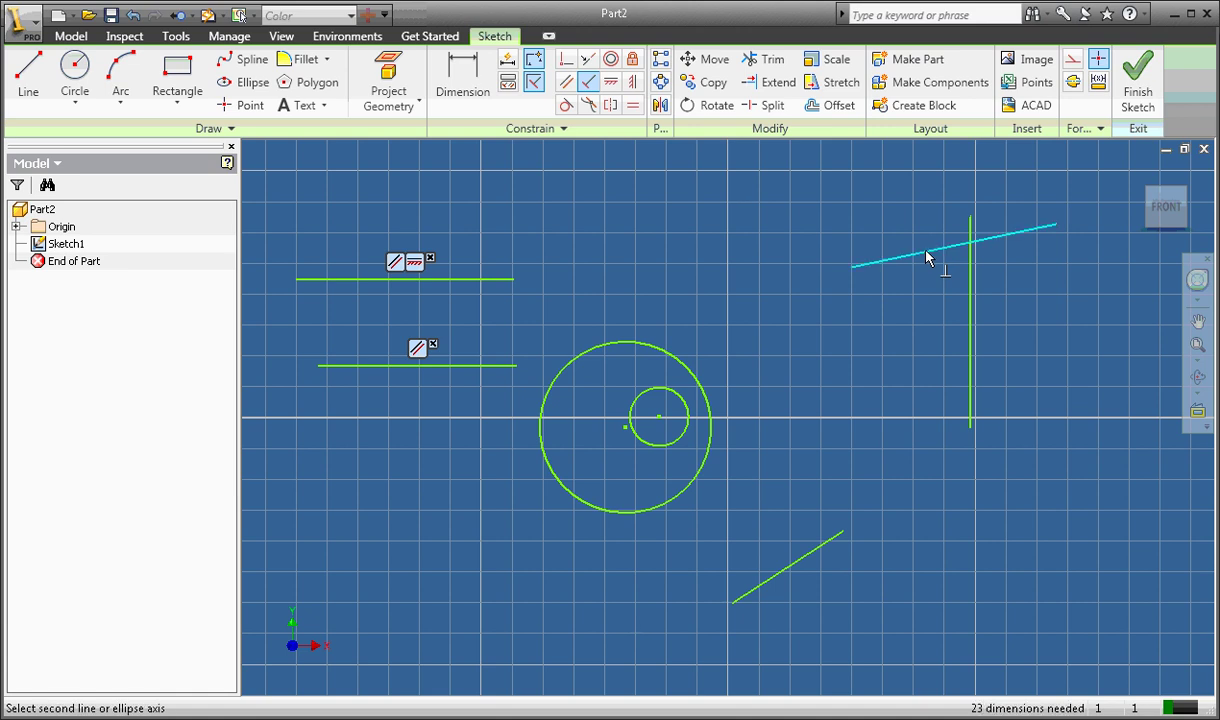
{"action": "left_click", "coordinate": [970, 298]}
{"action": "right_click", "coordinate": [1060, 270]}
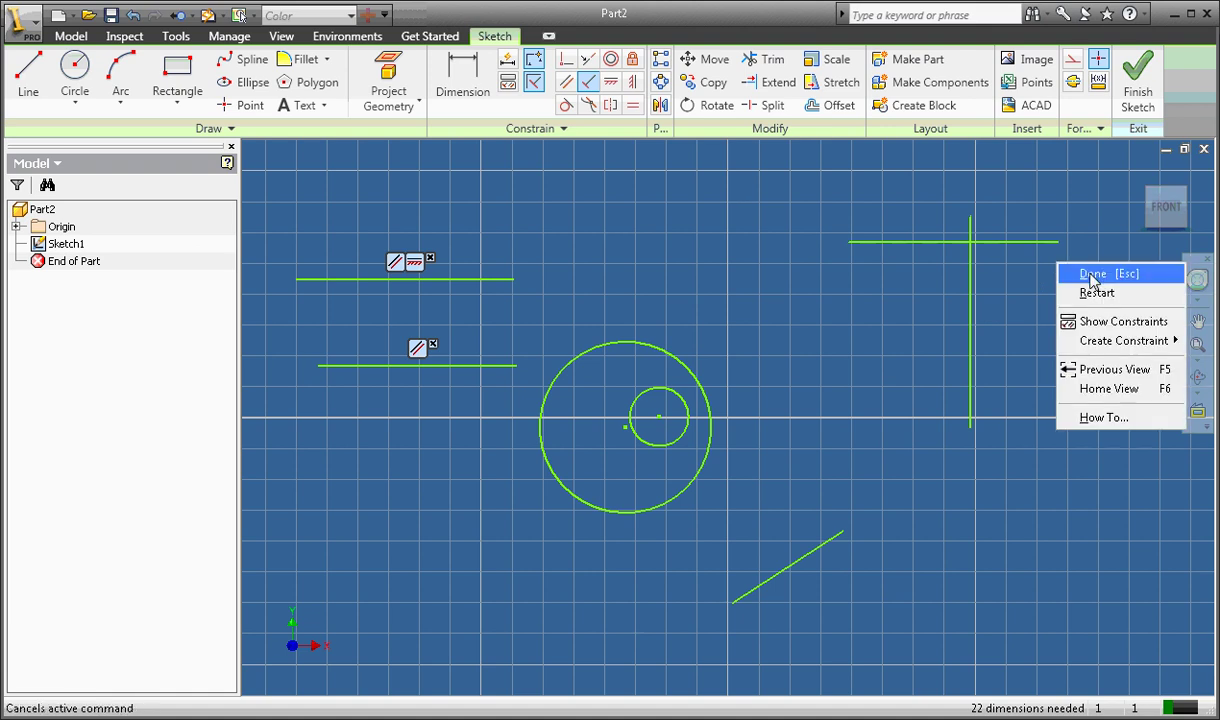
{"action": "left_click", "coordinate": [1091, 276]}
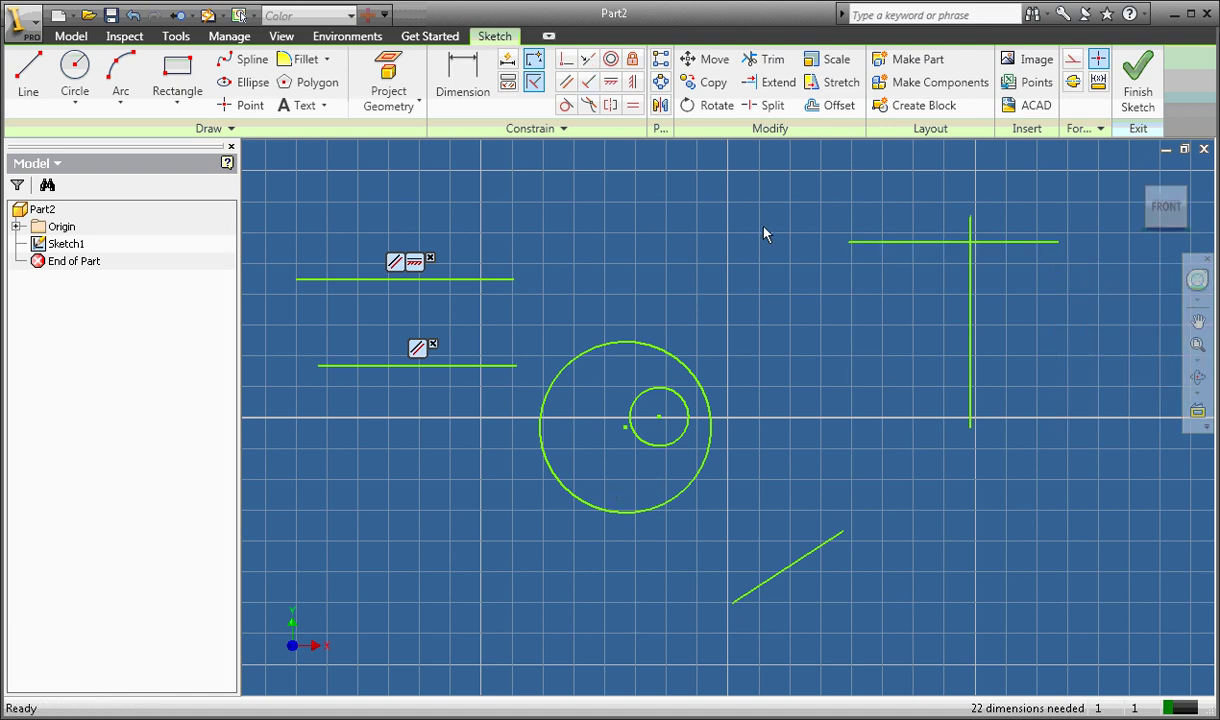
{"action": "right_click", "coordinate": [762, 234]}
{"action": "left_click", "coordinate": [839, 367]}
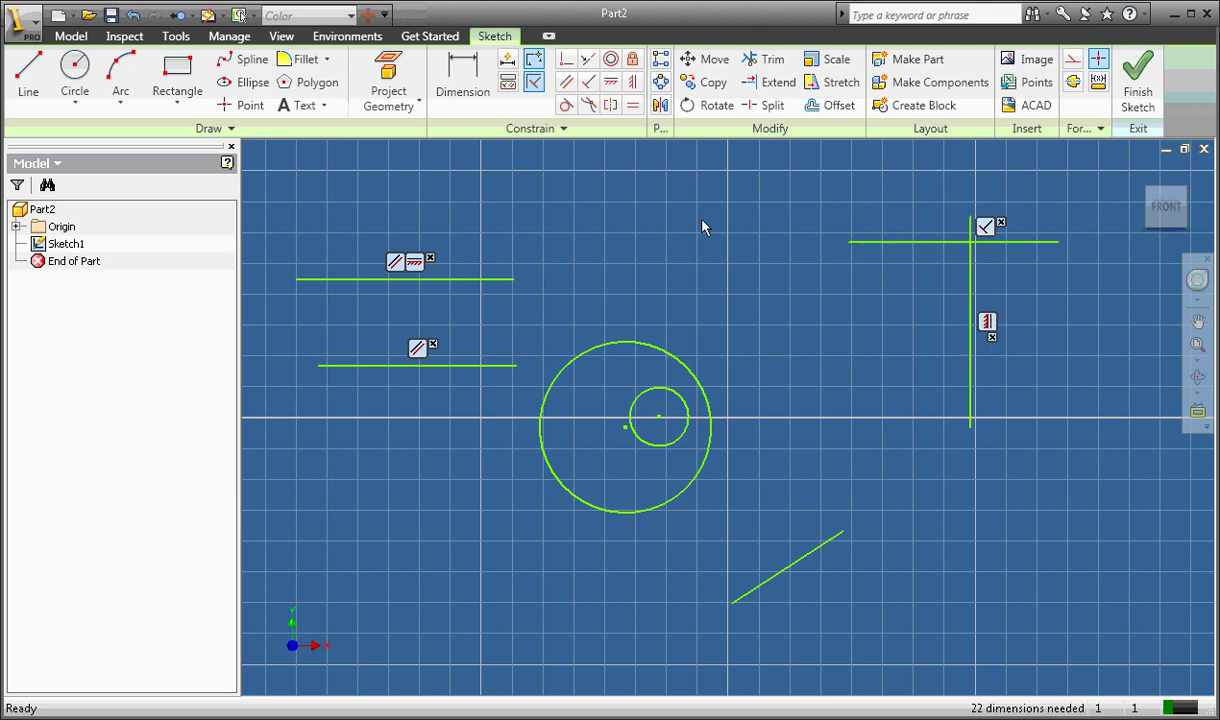
Make the top-right line and the vertical line equal in length.
{"action": "left_click", "coordinate": [633, 106]}
{"action": "left_click", "coordinate": [921, 243]}
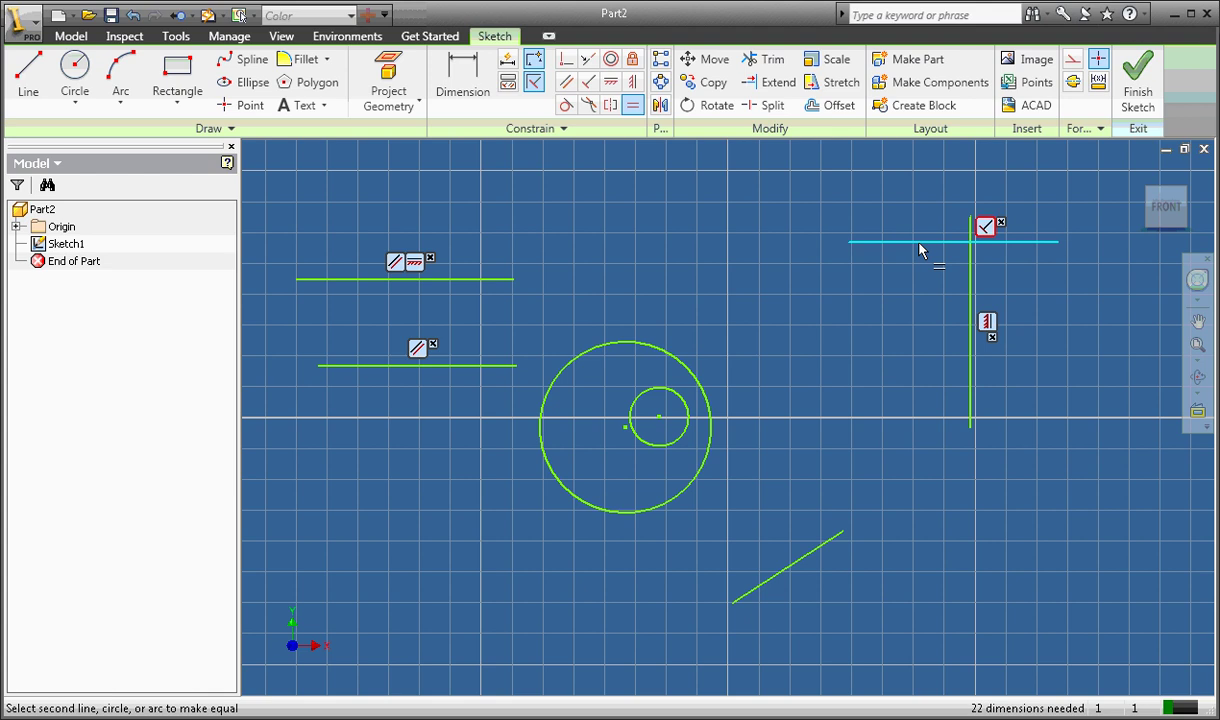
{"action": "left_click", "coordinate": [970, 274]}
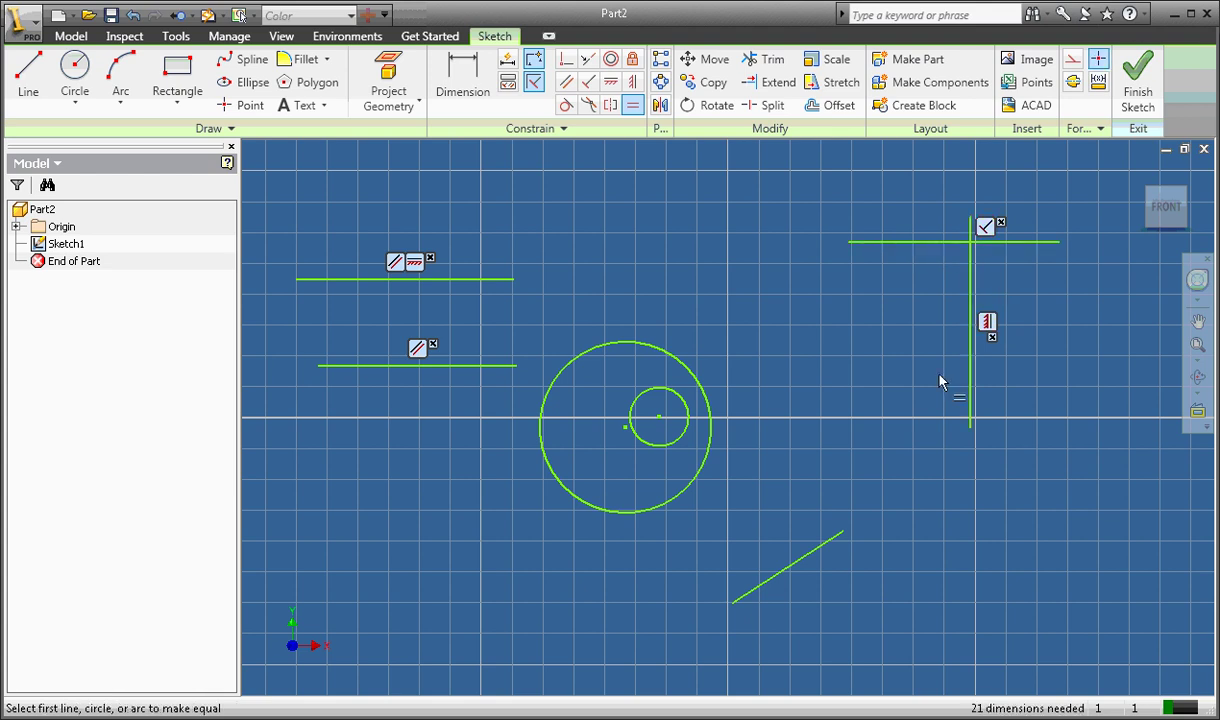
{"action": "right_click", "coordinate": [783, 303]}
{"action": "left_click", "coordinate": [832, 306]}
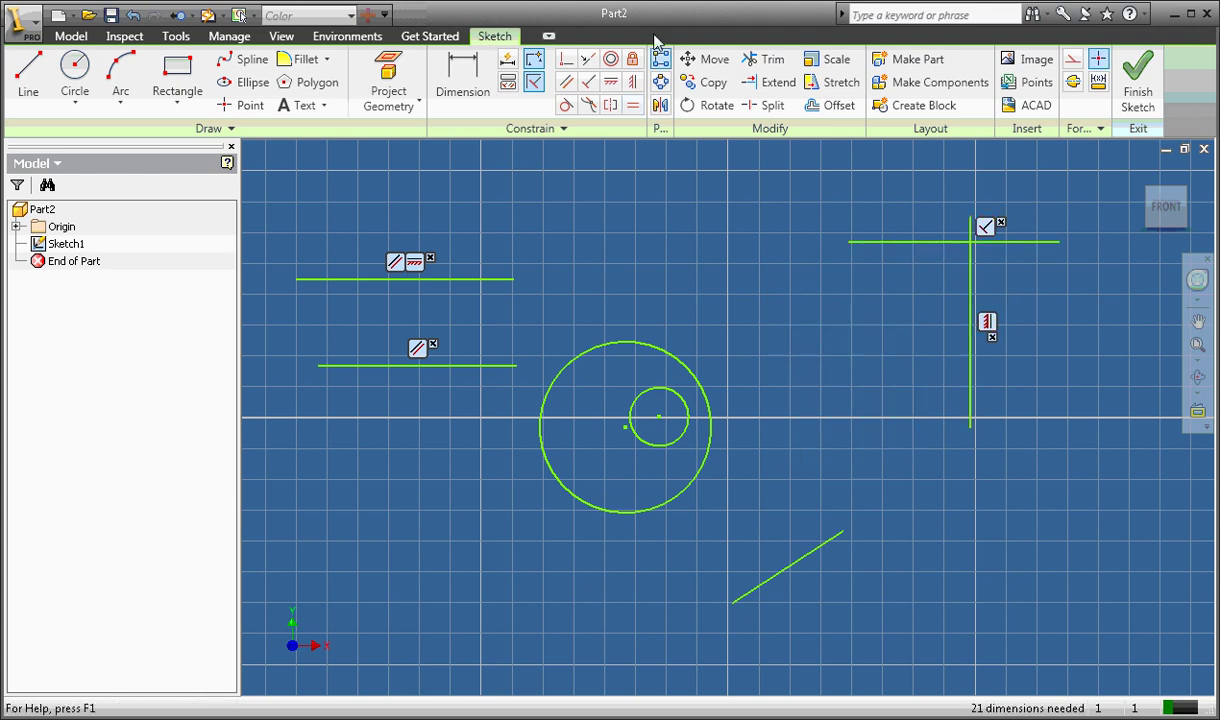
Apply Equal to the upper and lower left horizontal lines.
{"action": "left_click", "coordinate": [633, 106]}
{"action": "left_click", "coordinate": [453, 281]}
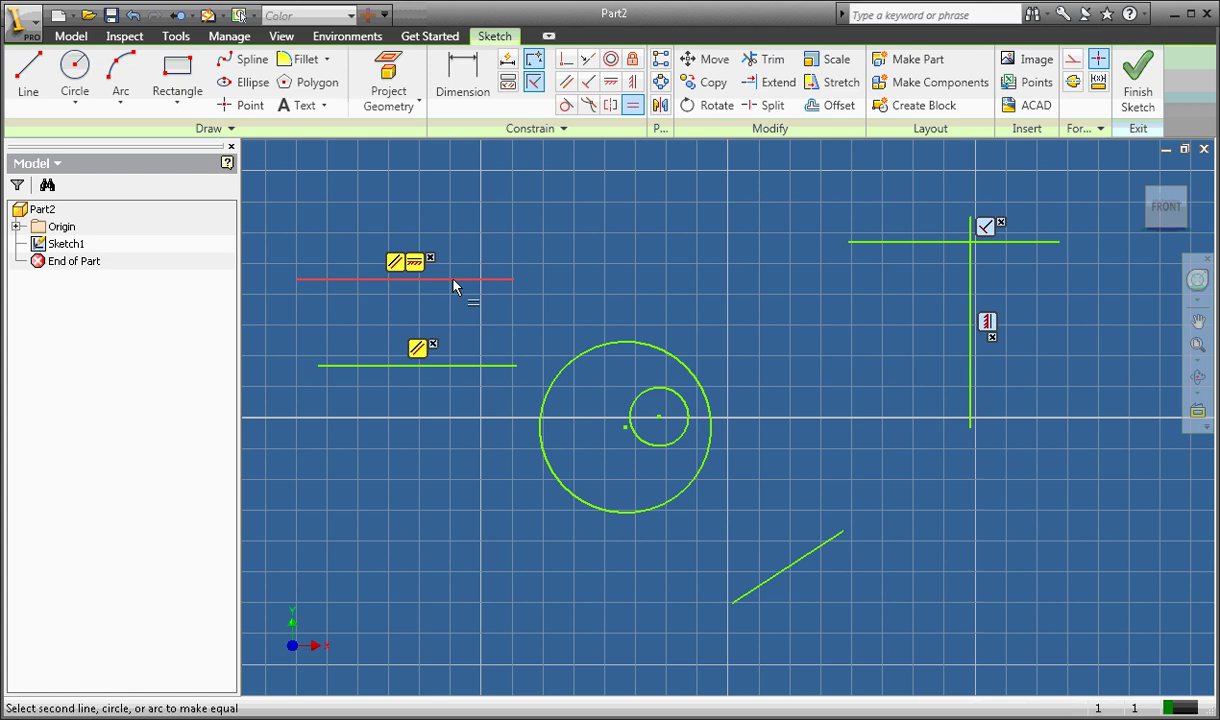
{"action": "left_click", "coordinate": [470, 366]}
{"action": "right_click", "coordinate": [691, 197]}
{"action": "left_click", "coordinate": [724, 206]}
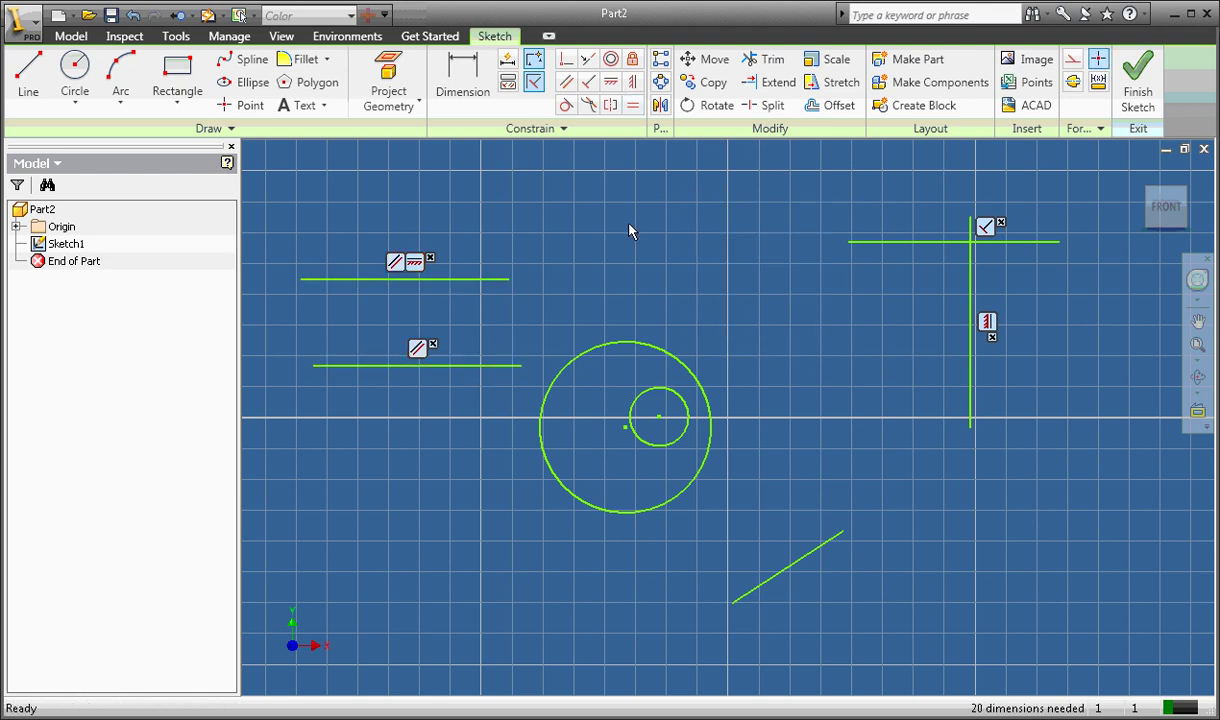
Make the small circle share the large circle's centre, then show all constraints.
{"action": "left_click", "coordinate": [612, 60]}
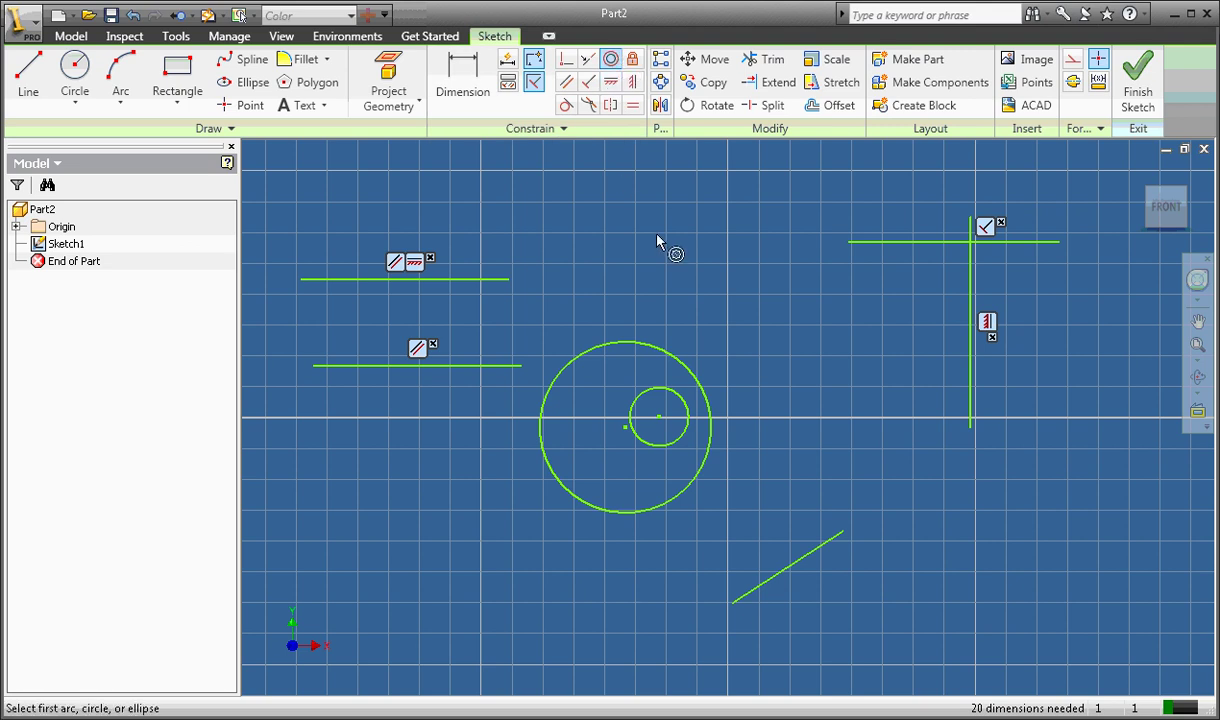
{"action": "left_click", "coordinate": [677, 442]}
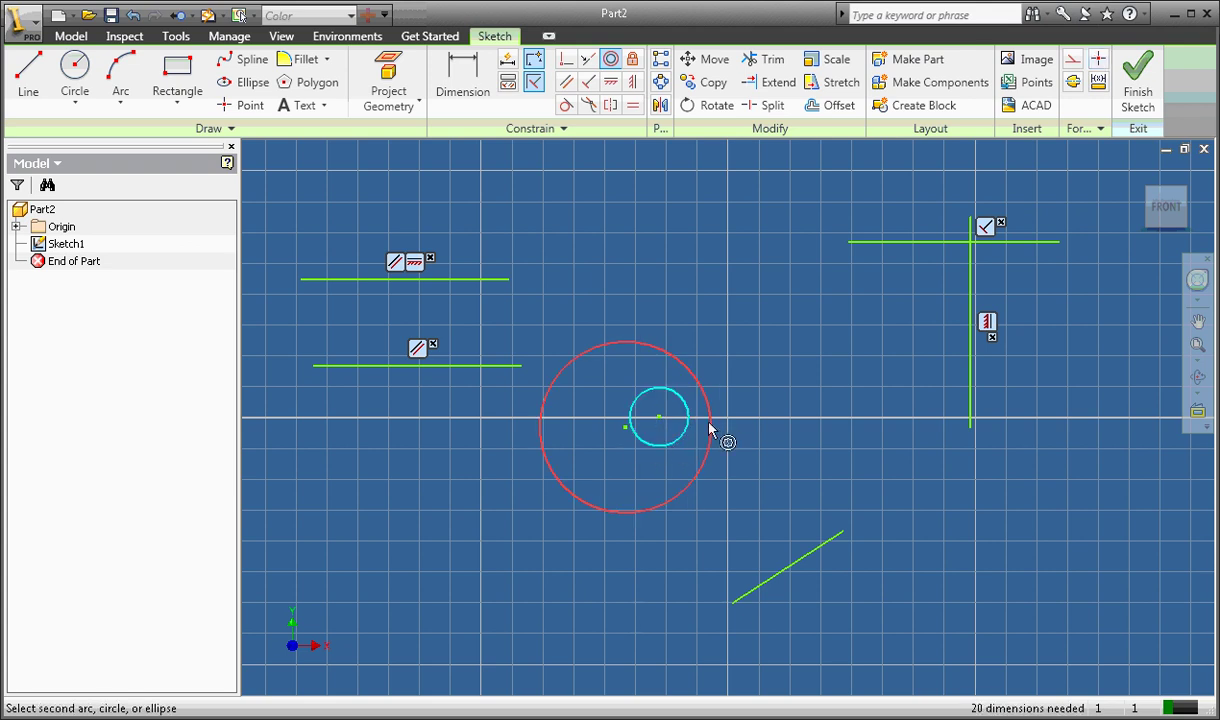
{"action": "left_click", "coordinate": [709, 428]}
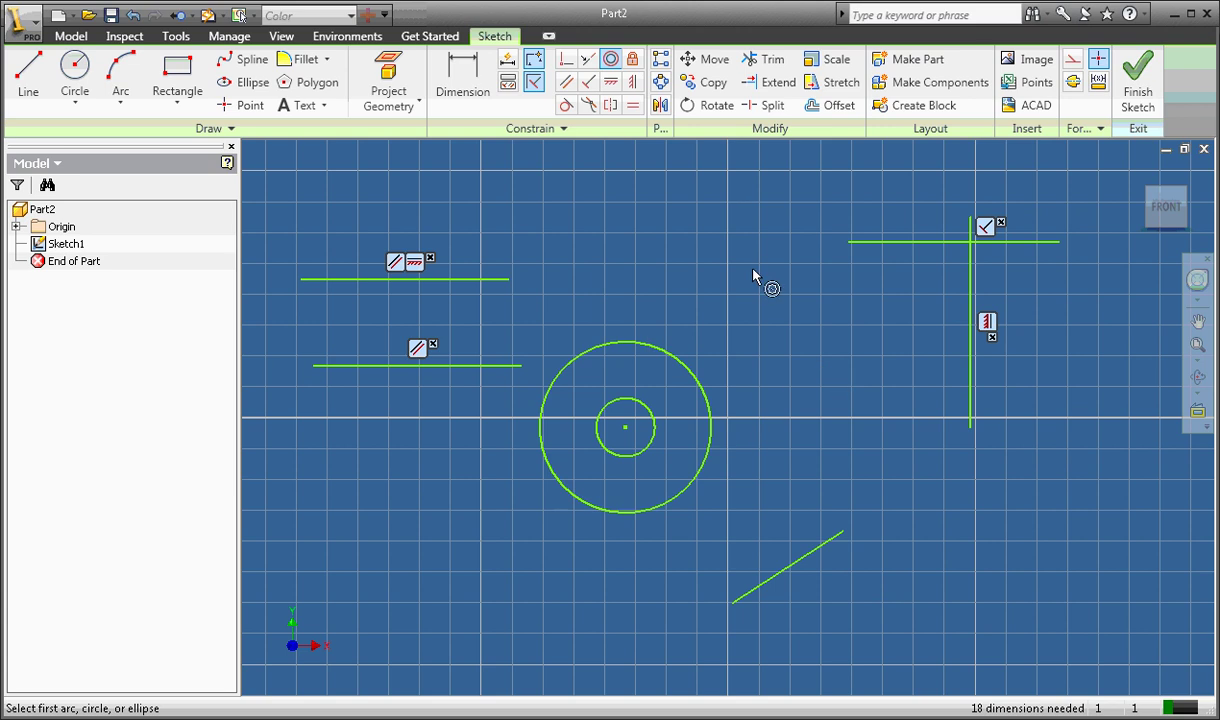
{"action": "right_click", "coordinate": [718, 290]}
{"action": "left_click", "coordinate": [740, 289]}
{"action": "right_click", "coordinate": [737, 311]}
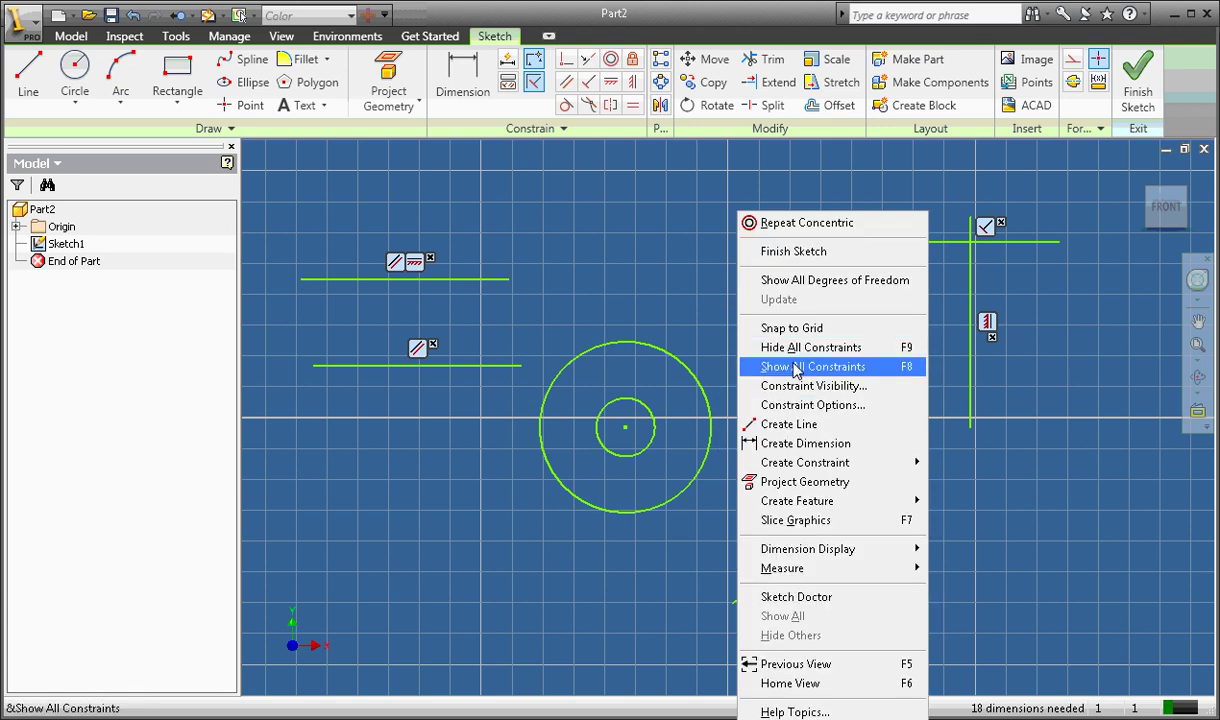
{"action": "left_click", "coordinate": [833, 363]}
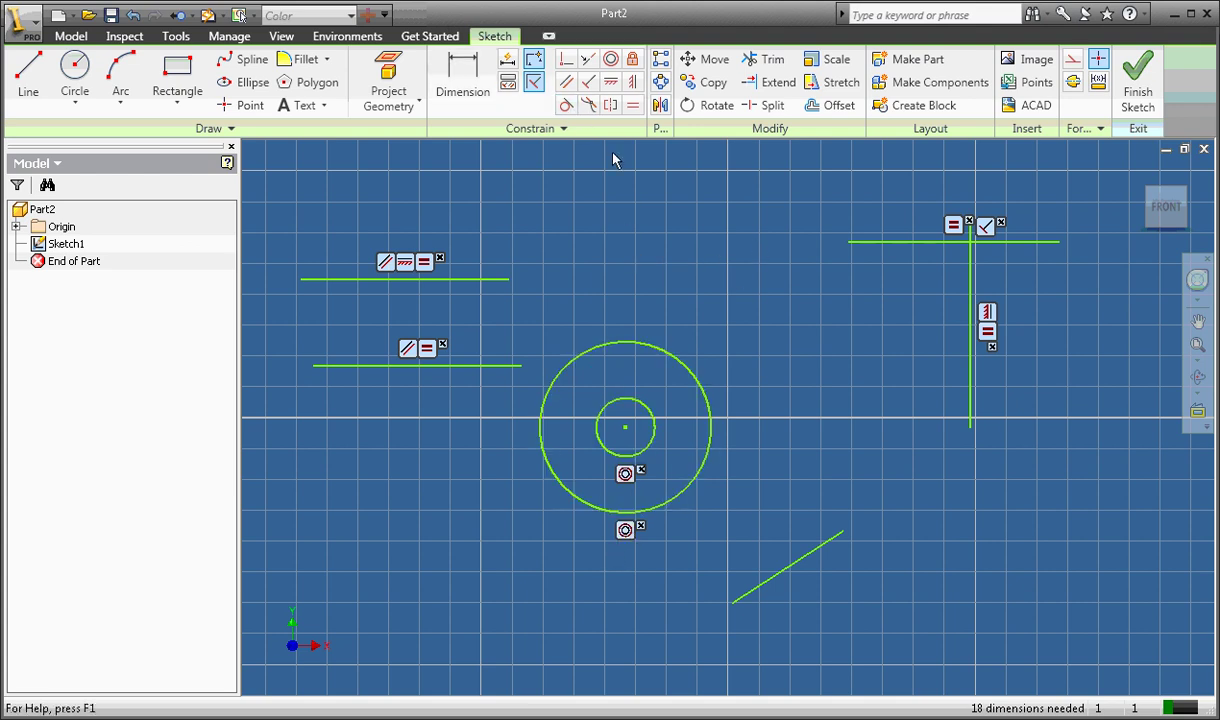
{"action": "left_click", "coordinate": [572, 108]}
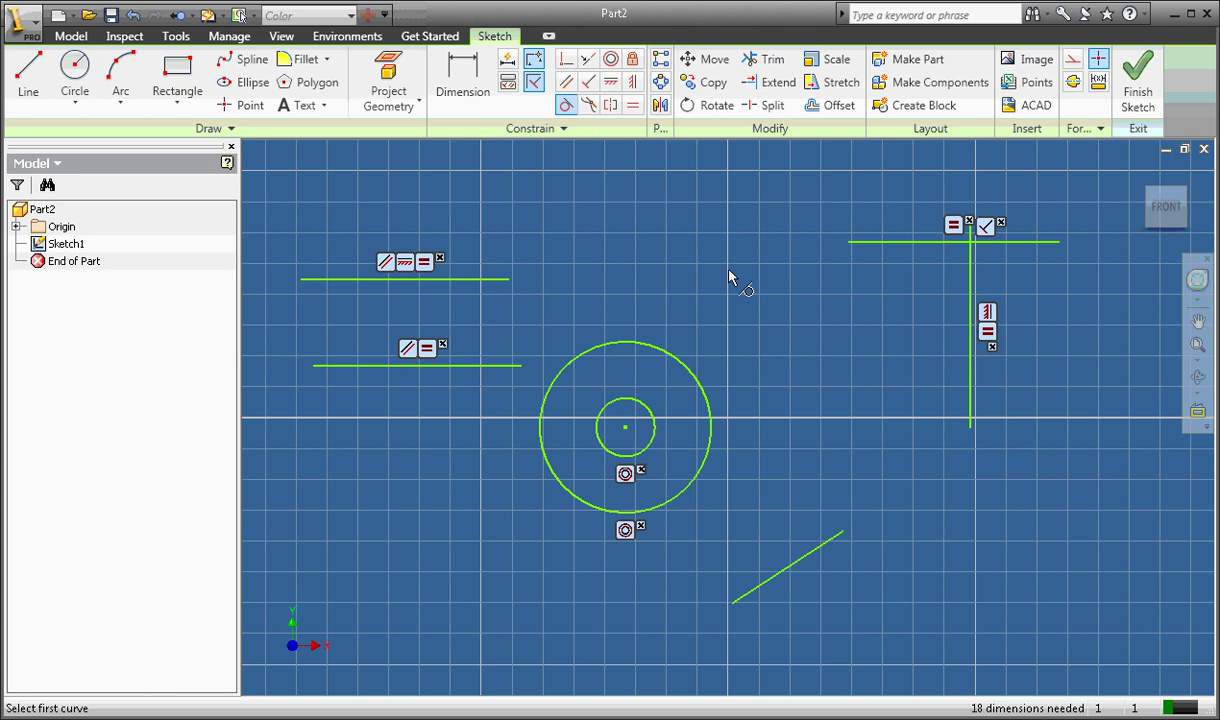
{"action": "left_click", "coordinate": [805, 562]}
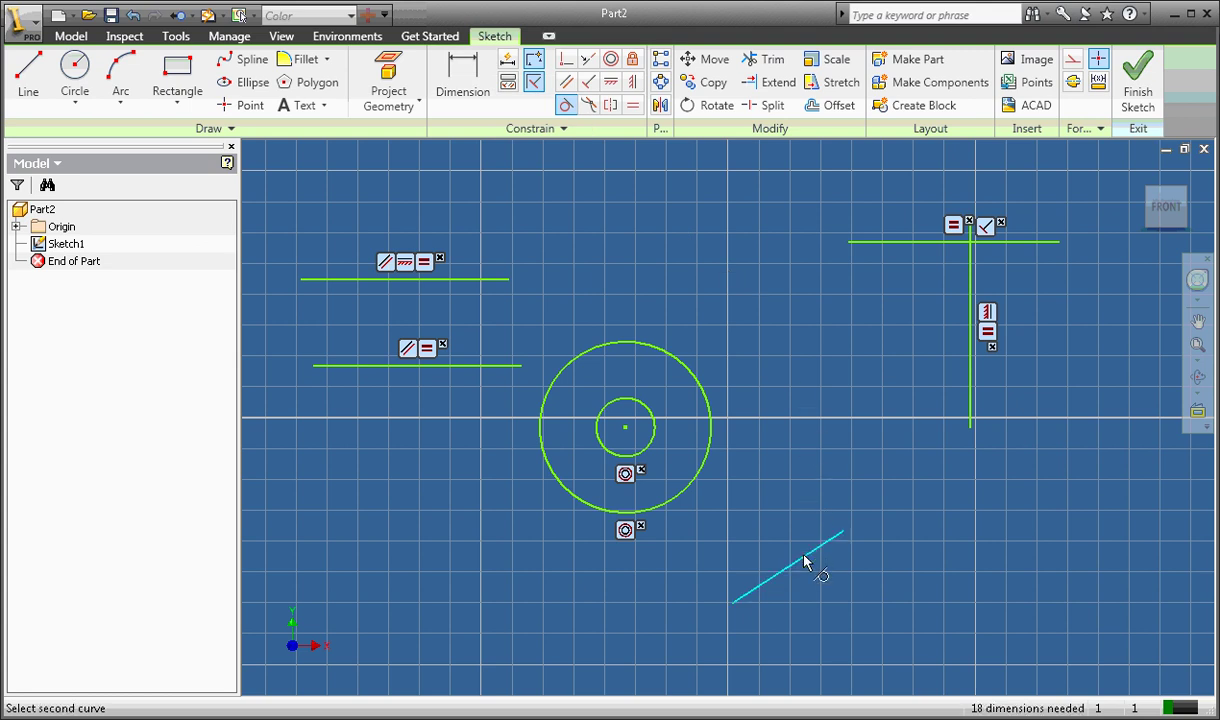
{"action": "left_click", "coordinate": [708, 450]}
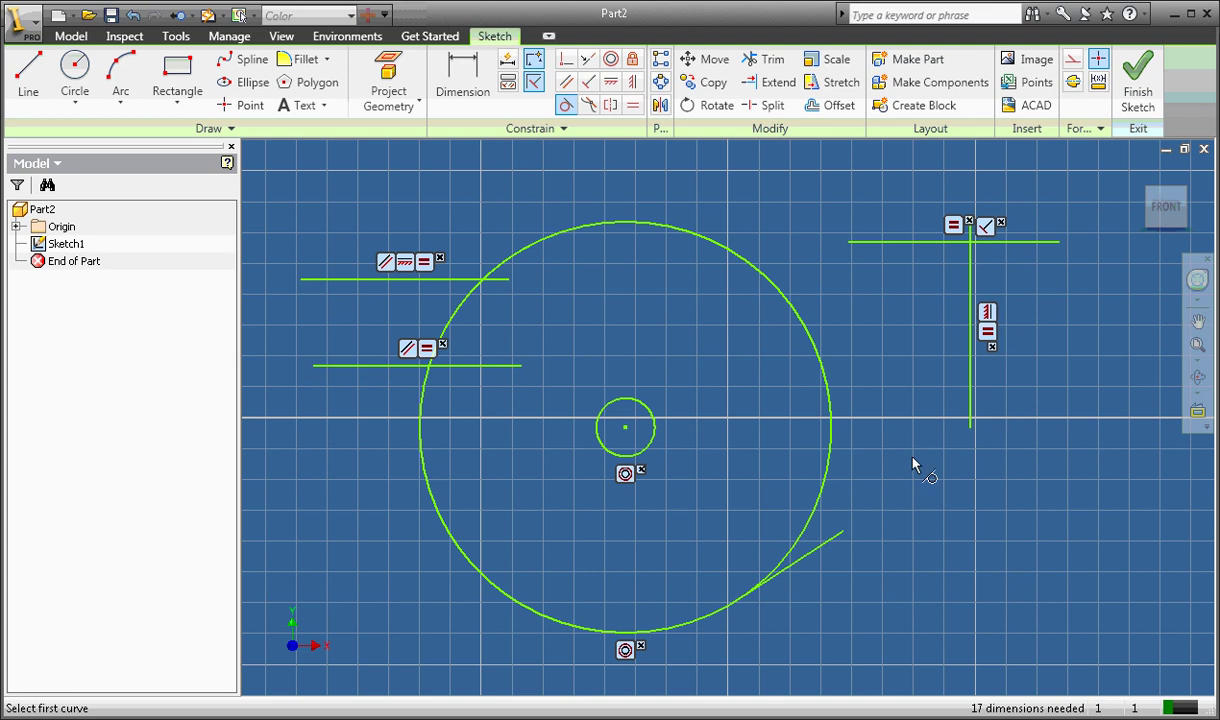
{"action": "key", "text": "ctrl+z"}
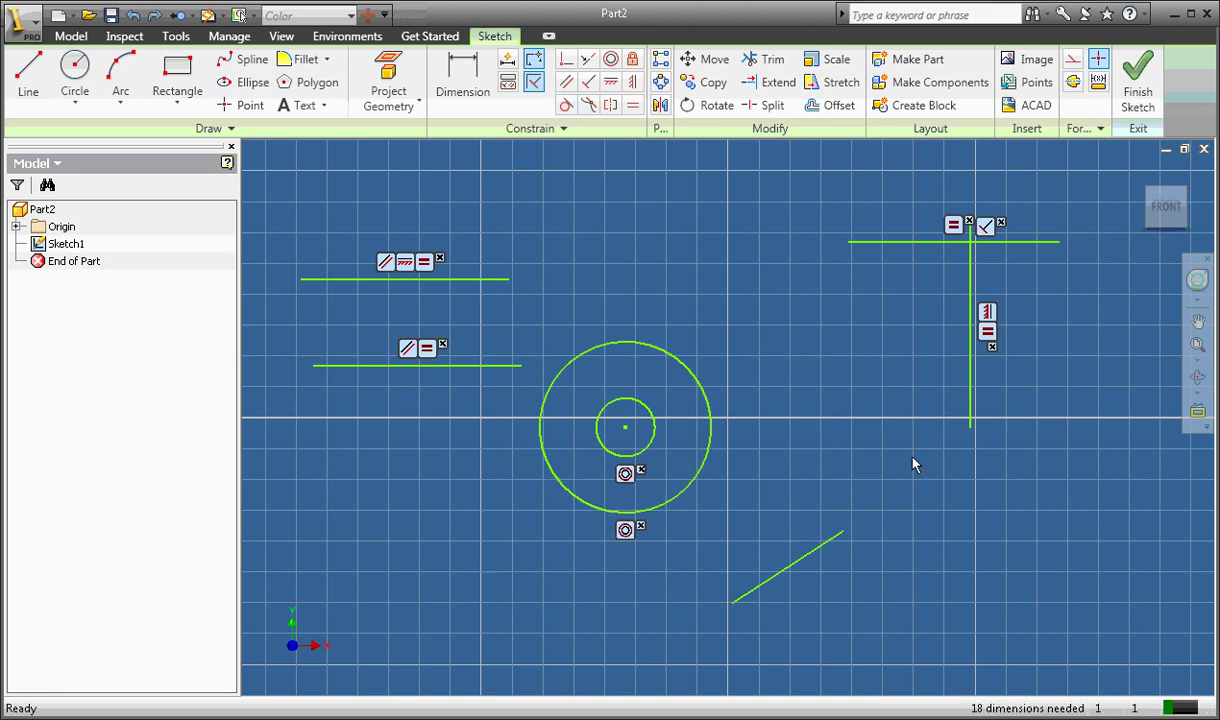
{"action": "left_click", "coordinate": [567, 106]}
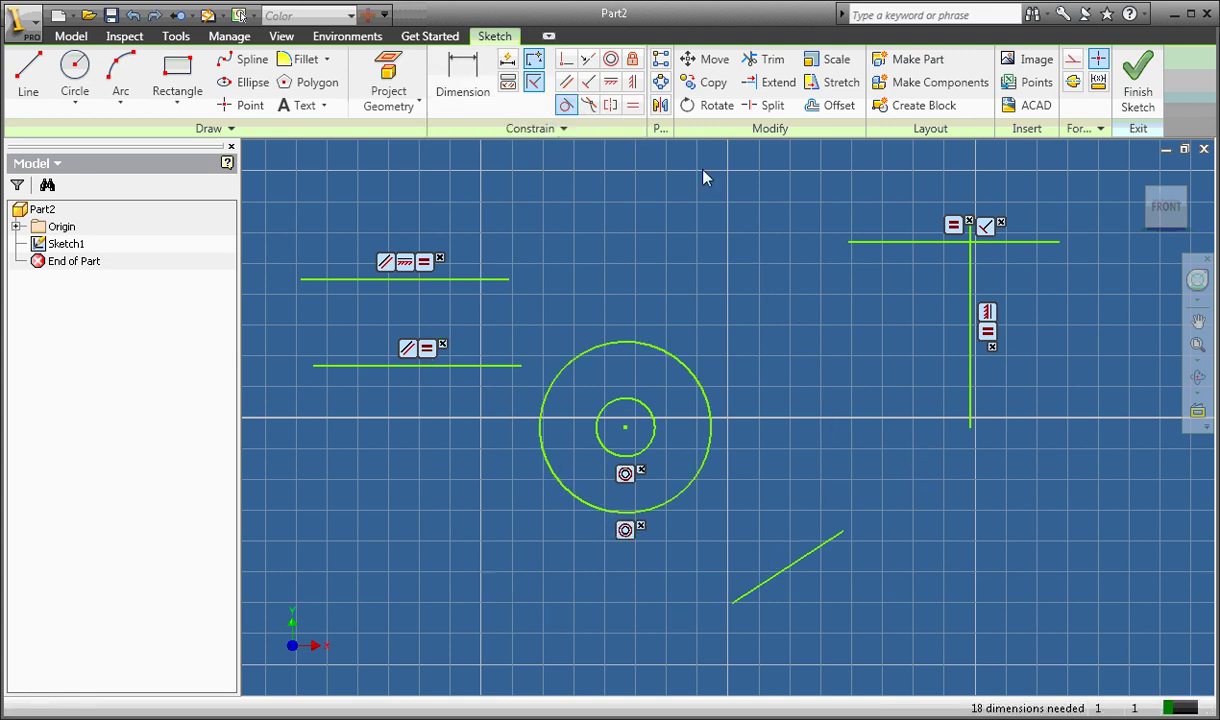
{"action": "left_click", "coordinate": [711, 439]}
{"action": "left_click", "coordinate": [812, 557]}
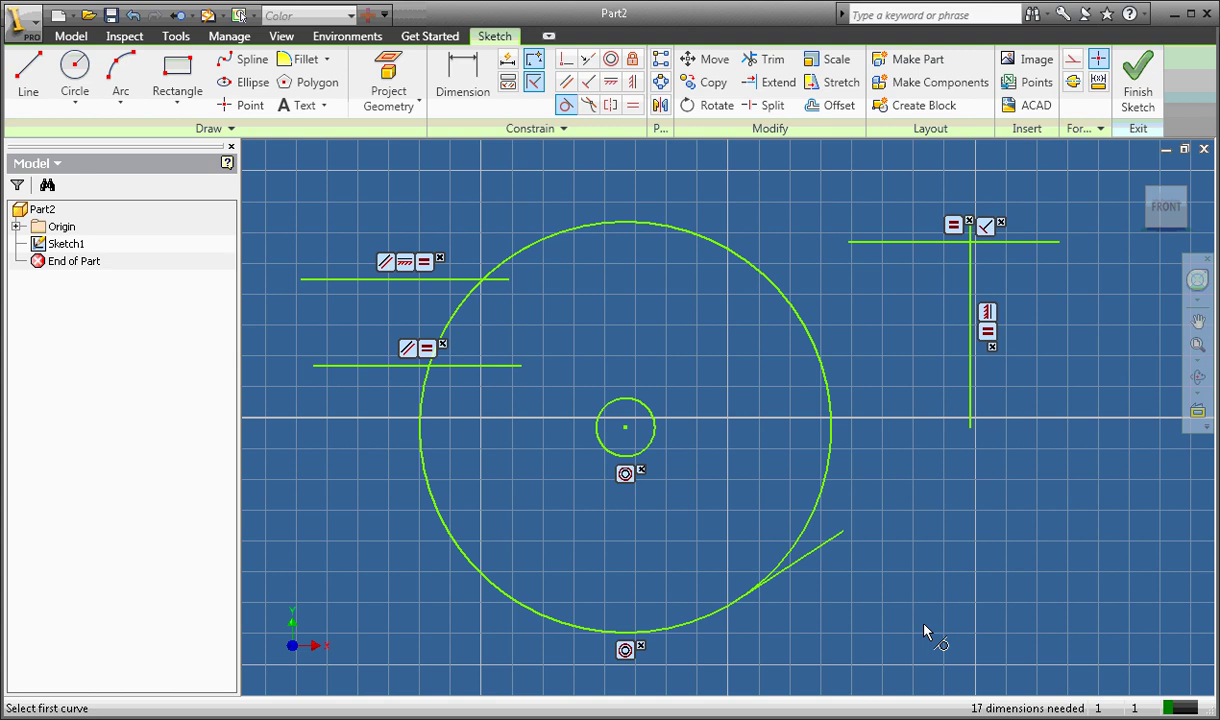
{"action": "key", "text": "ctrl+z"}
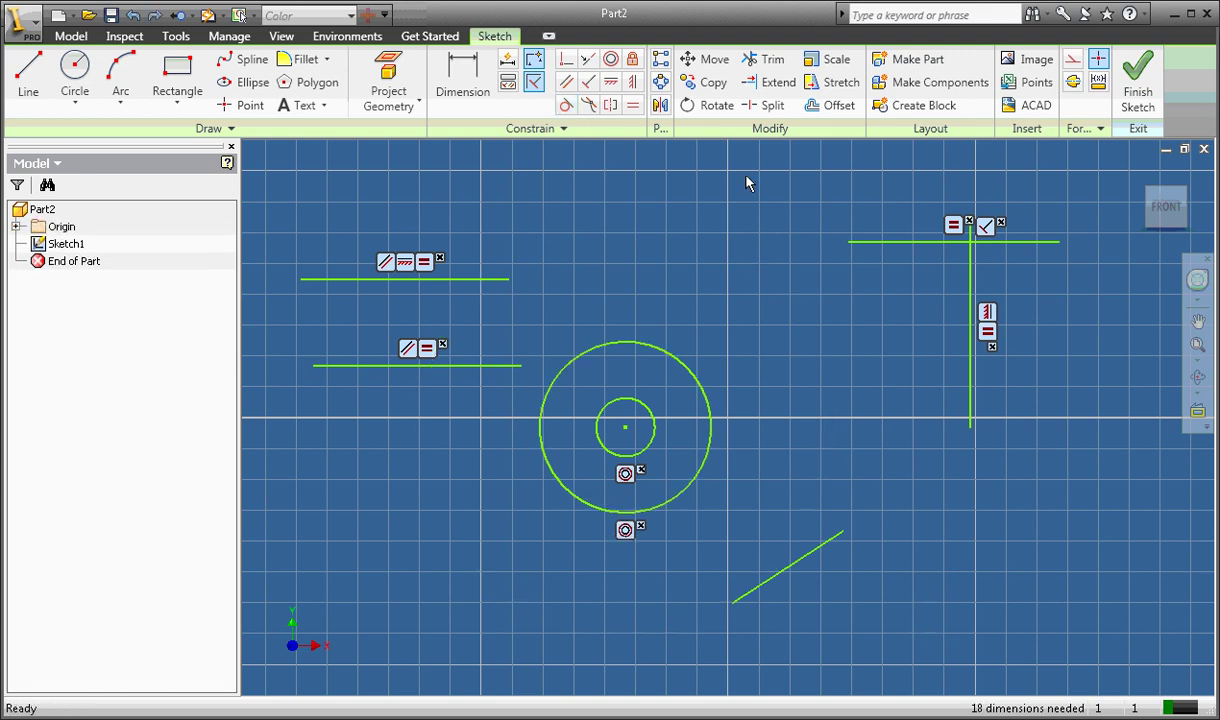
{"action": "left_click", "coordinate": [566, 105]}
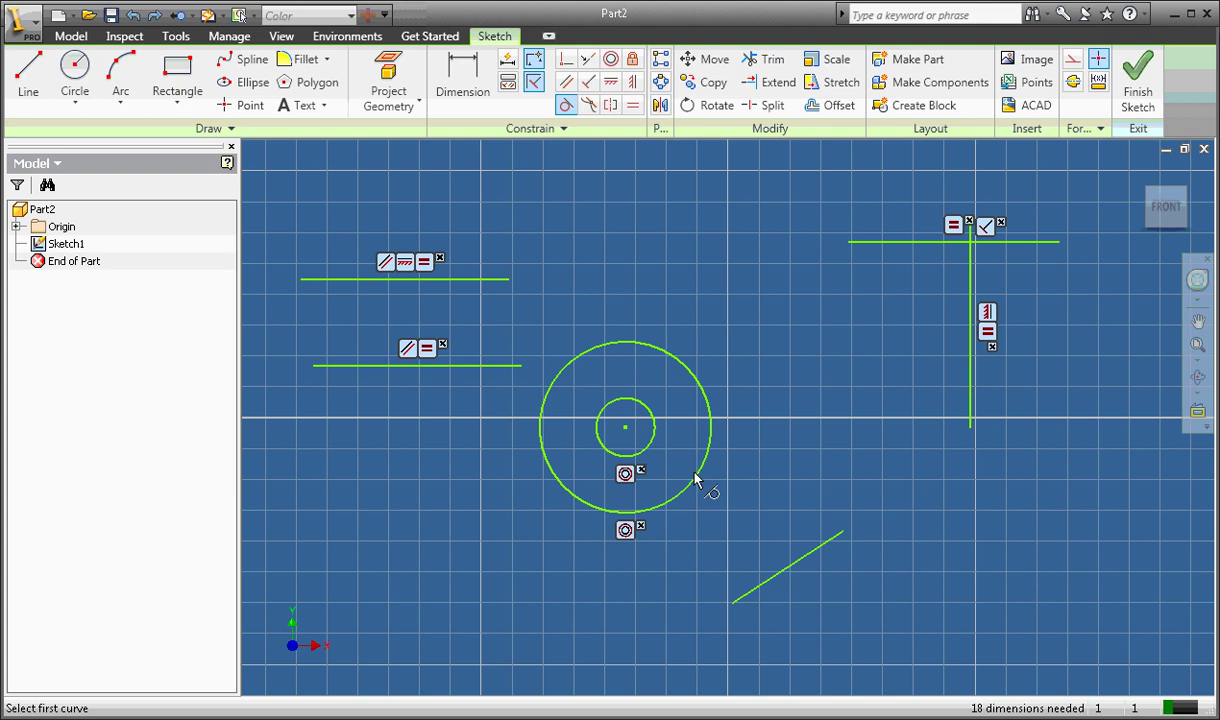
{"action": "left_click", "coordinate": [463, 80]}
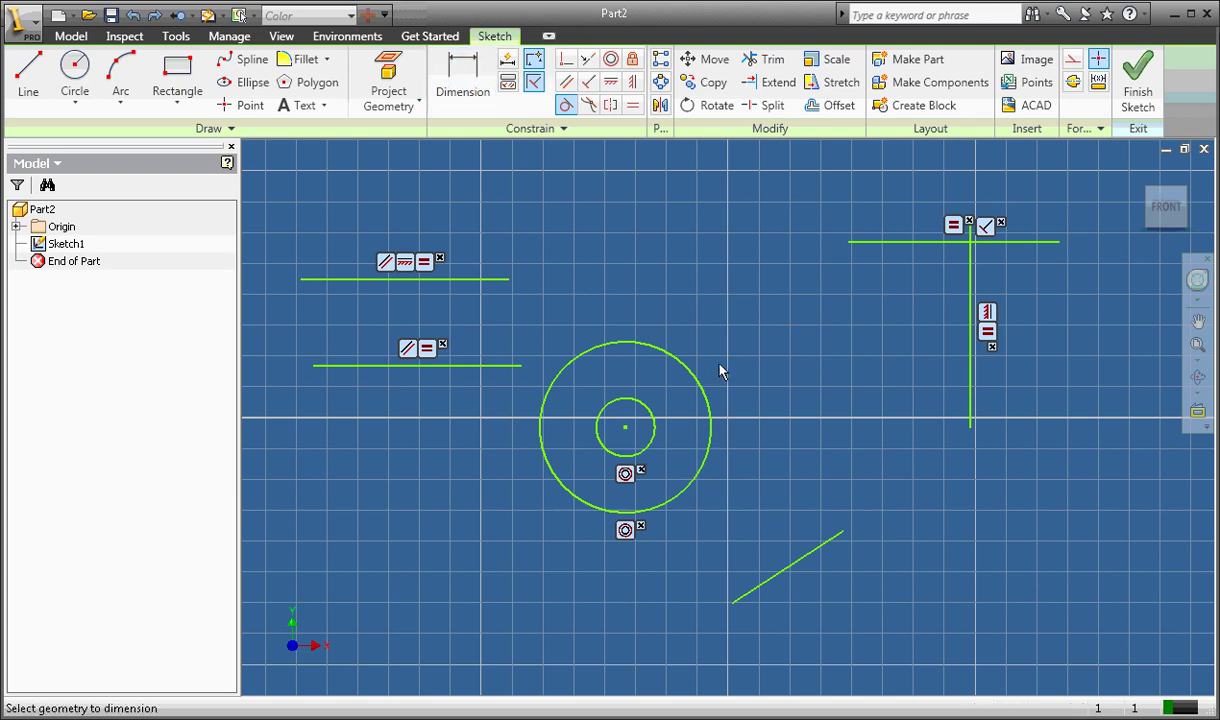
Add a 1 in diameter dimension to the outer circle.
{"action": "left_click", "coordinate": [703, 388]}
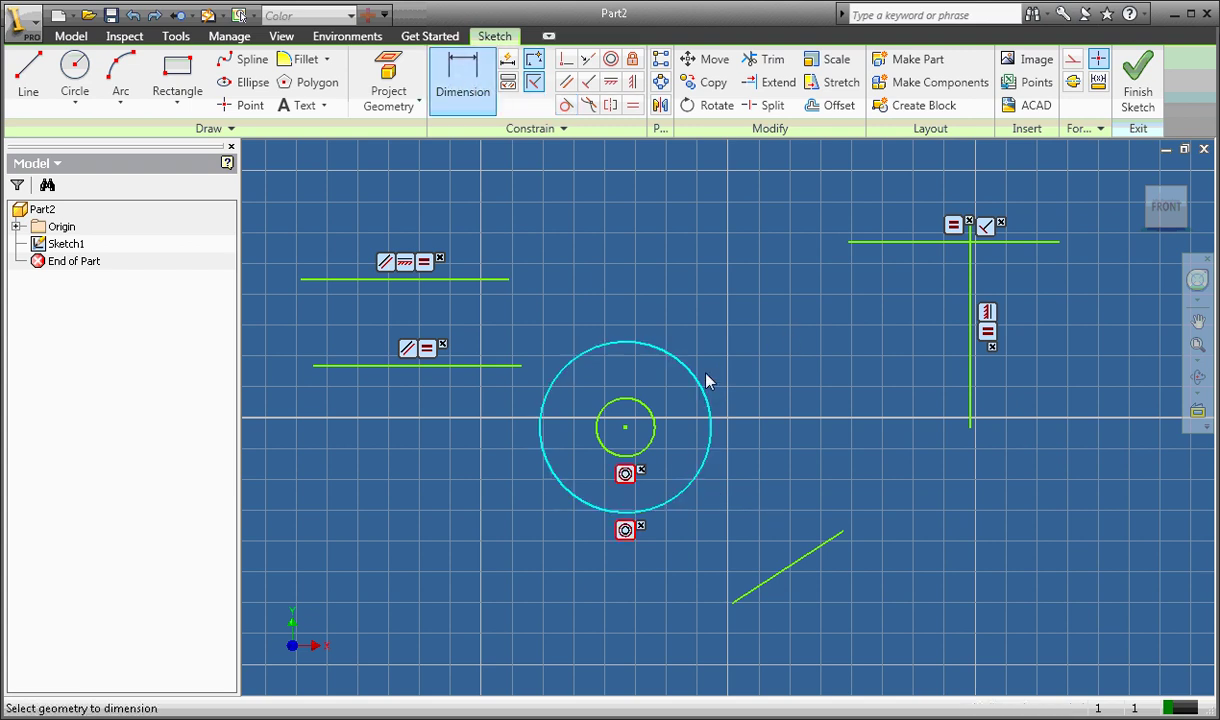
{"action": "left_click", "coordinate": [770, 340]}
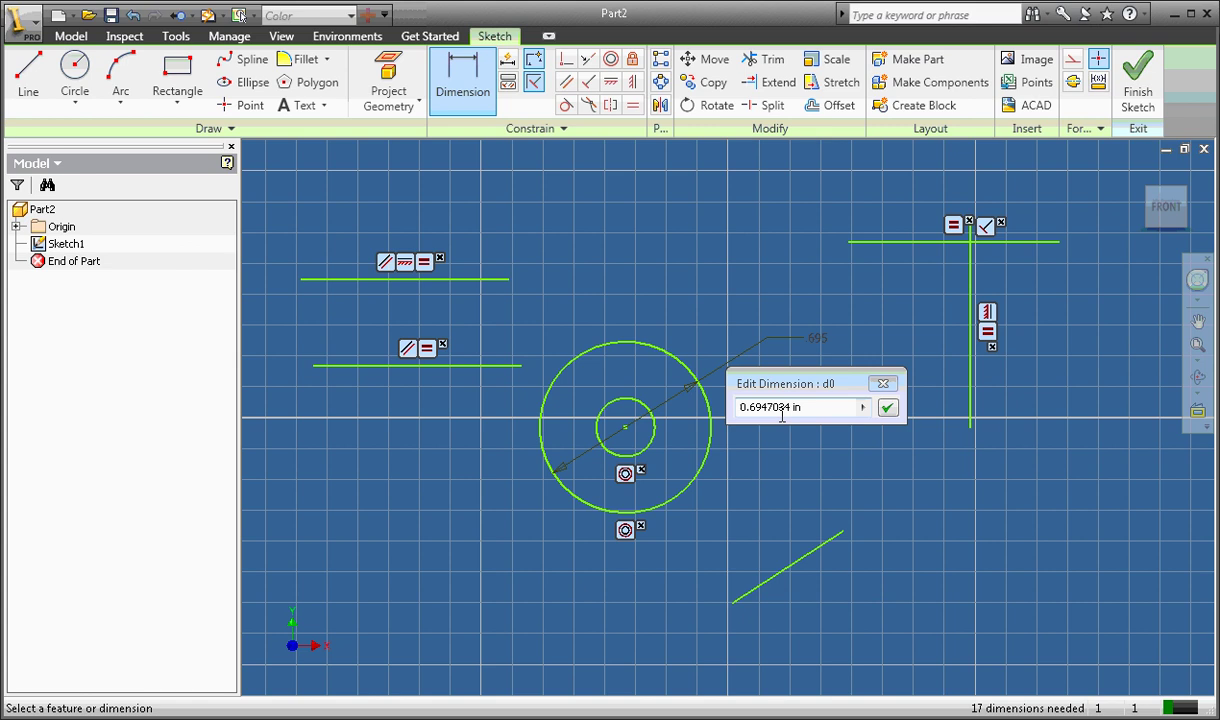
{"action": "left_click_drag", "start_coordinate": [790, 406], "coordinate": [733, 404]}
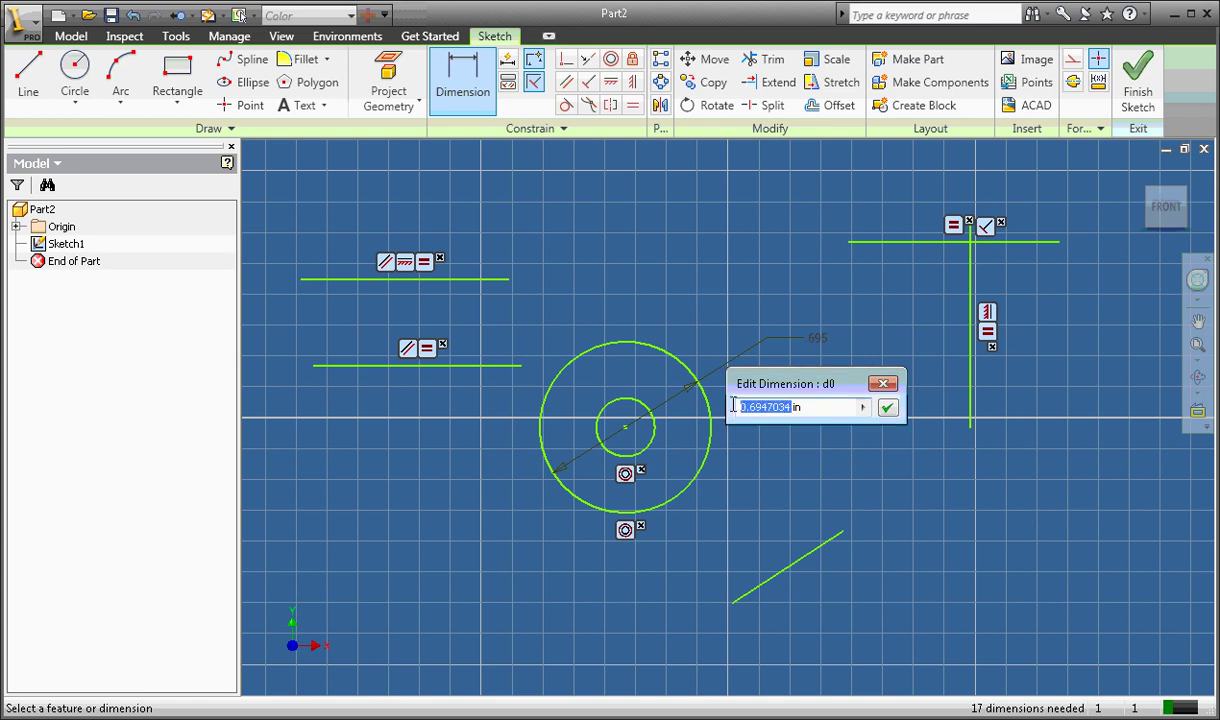
{"action": "type", "text": "1"}
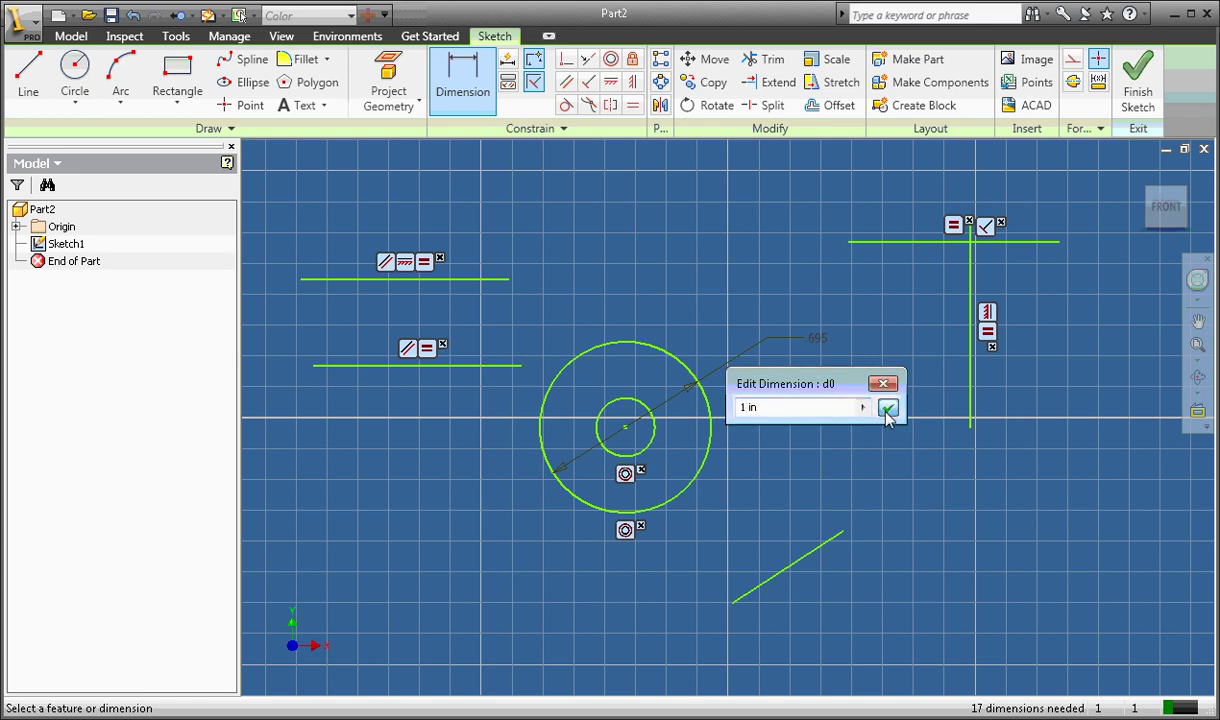
{"action": "left_click", "coordinate": [887, 408]}
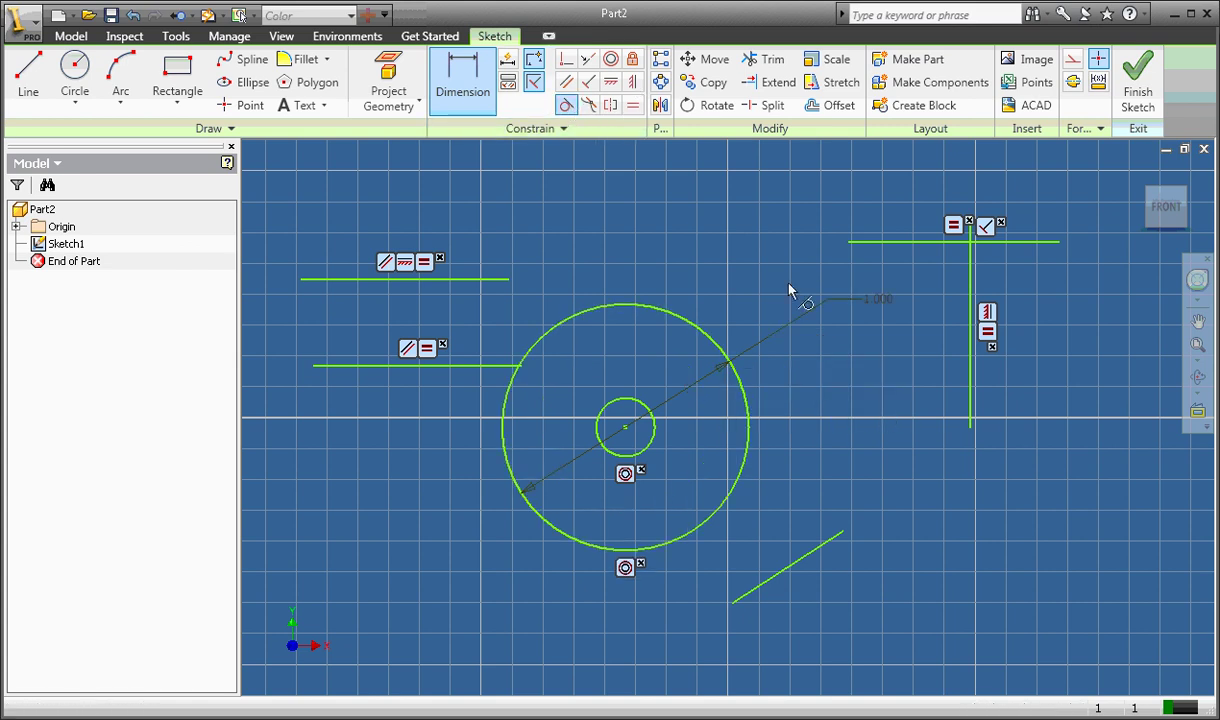
{"action": "left_click", "coordinate": [566, 106]}
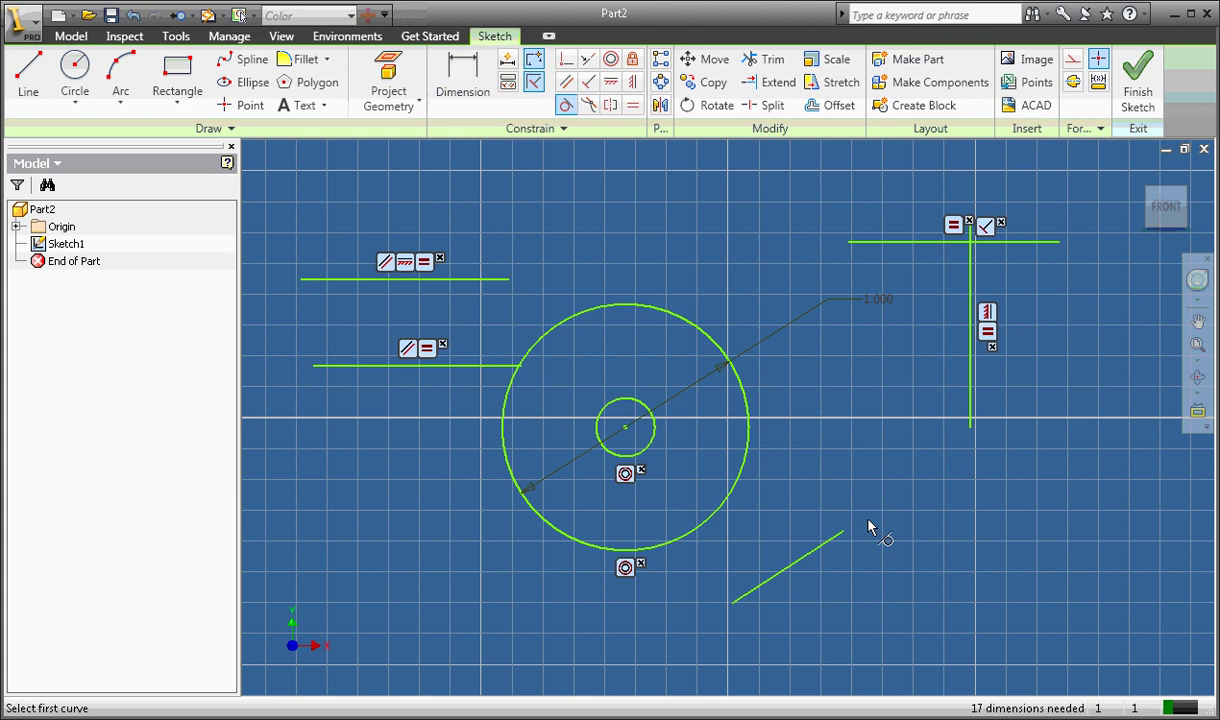
Constrain the lower-right slanted line tangent to the outer circle.
{"action": "left_click", "coordinate": [792, 570]}
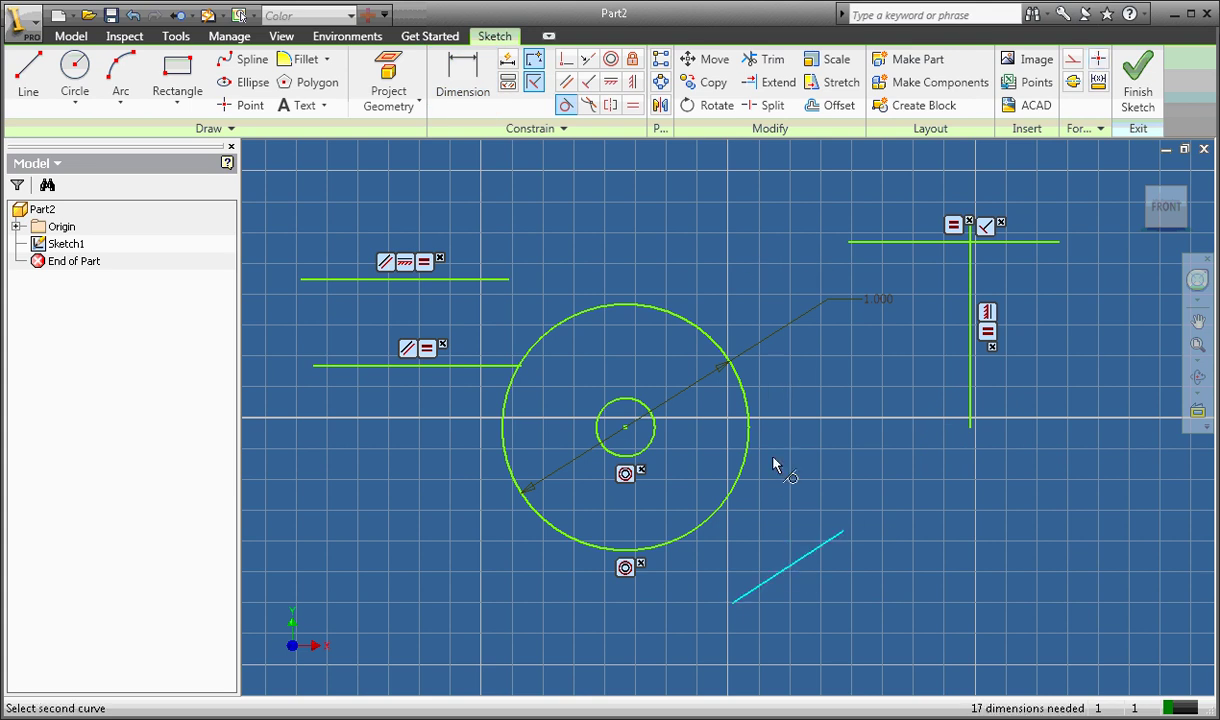
{"action": "left_click", "coordinate": [735, 495]}
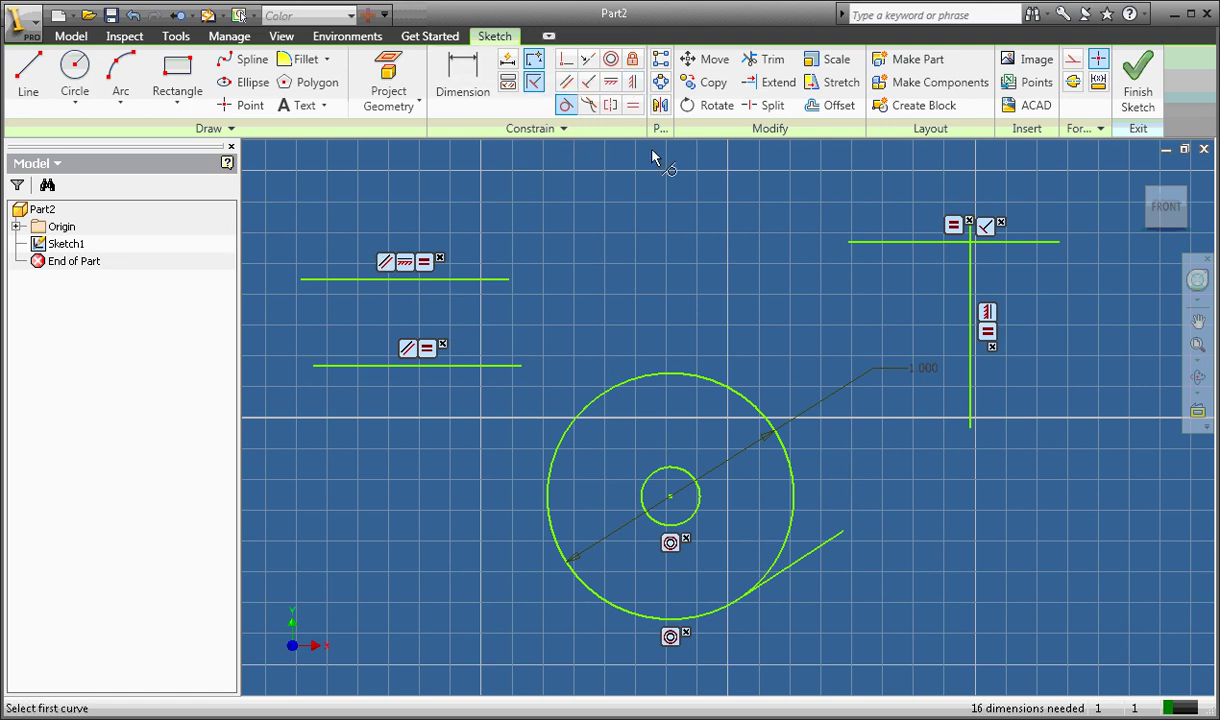
Leave sketch mode and save the part over the existing Constraints .ipt file, confirming the replace.
{"action": "left_click", "coordinate": [111, 15]}
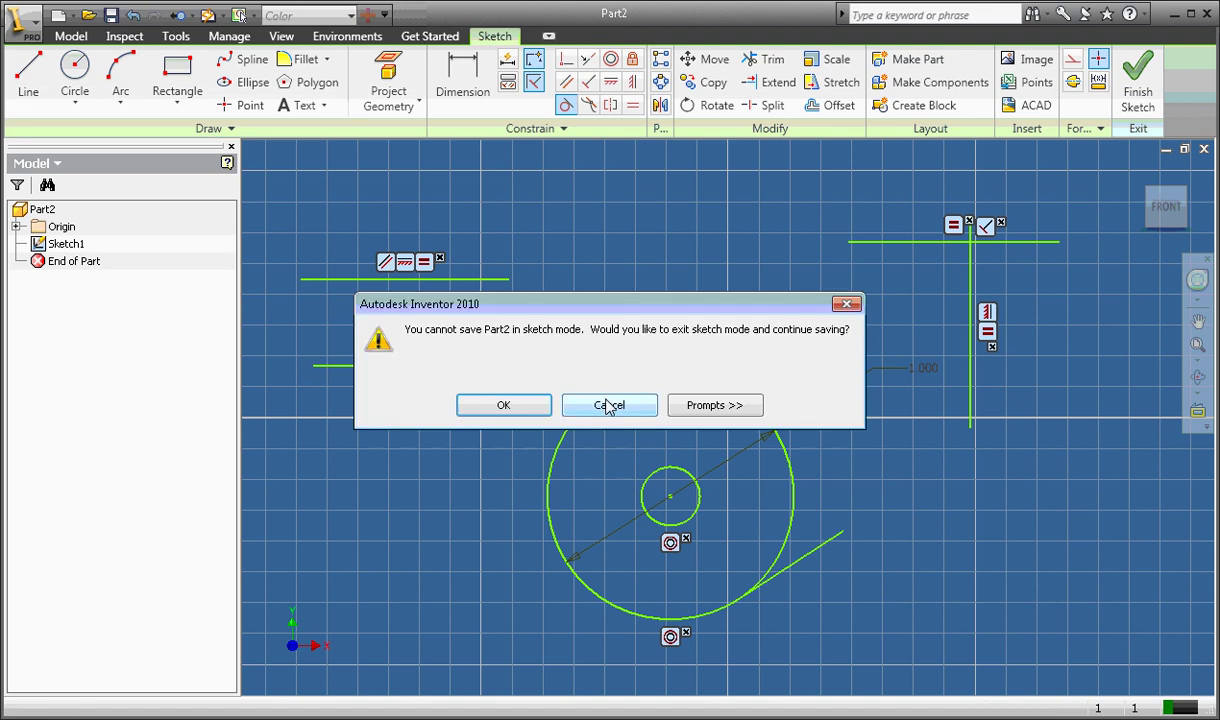
{"action": "left_click", "coordinate": [537, 406]}
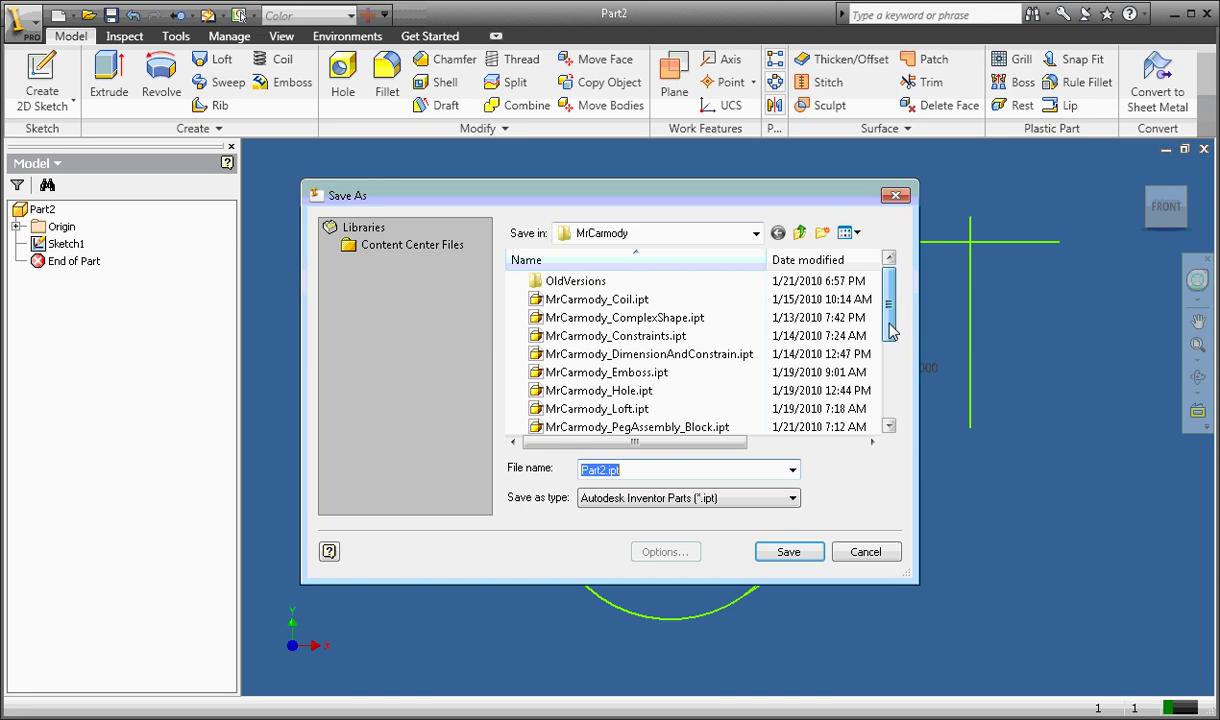
{"action": "left_click_drag", "start_coordinate": [888, 318], "coordinate": [888, 328]}
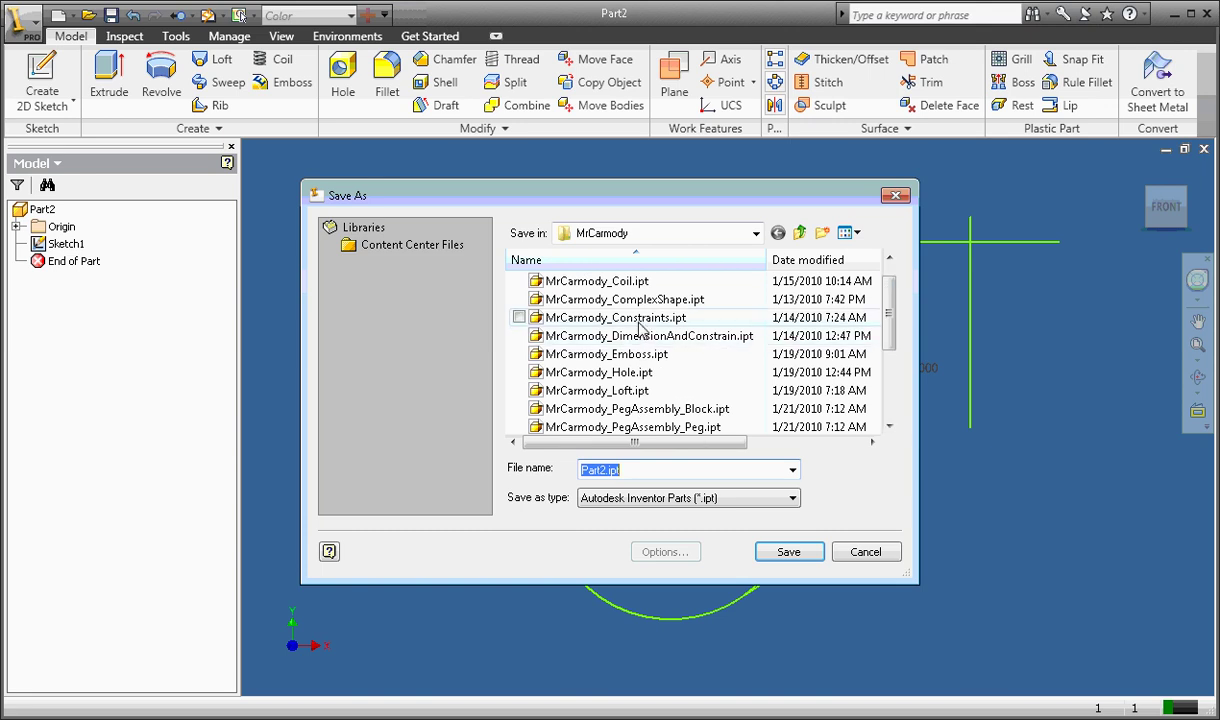
{"action": "left_click", "coordinate": [612, 317]}
{"action": "left_click", "coordinate": [788, 553]}
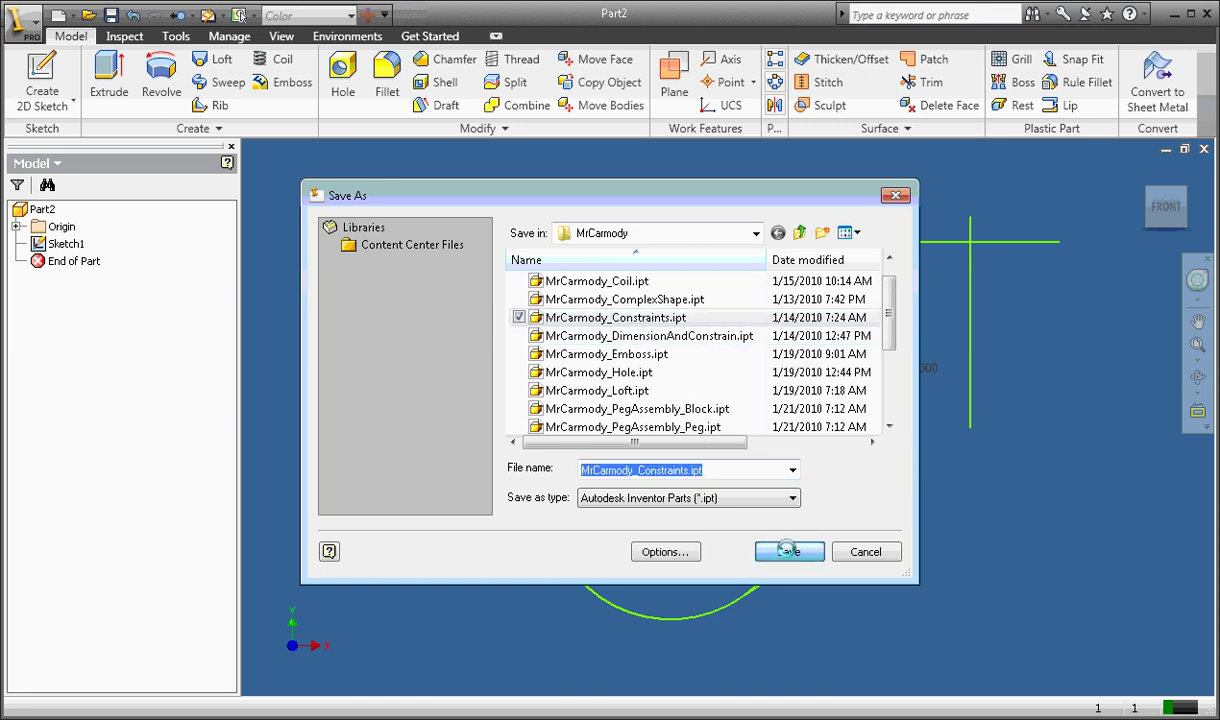
{"action": "left_click", "coordinate": [662, 375]}
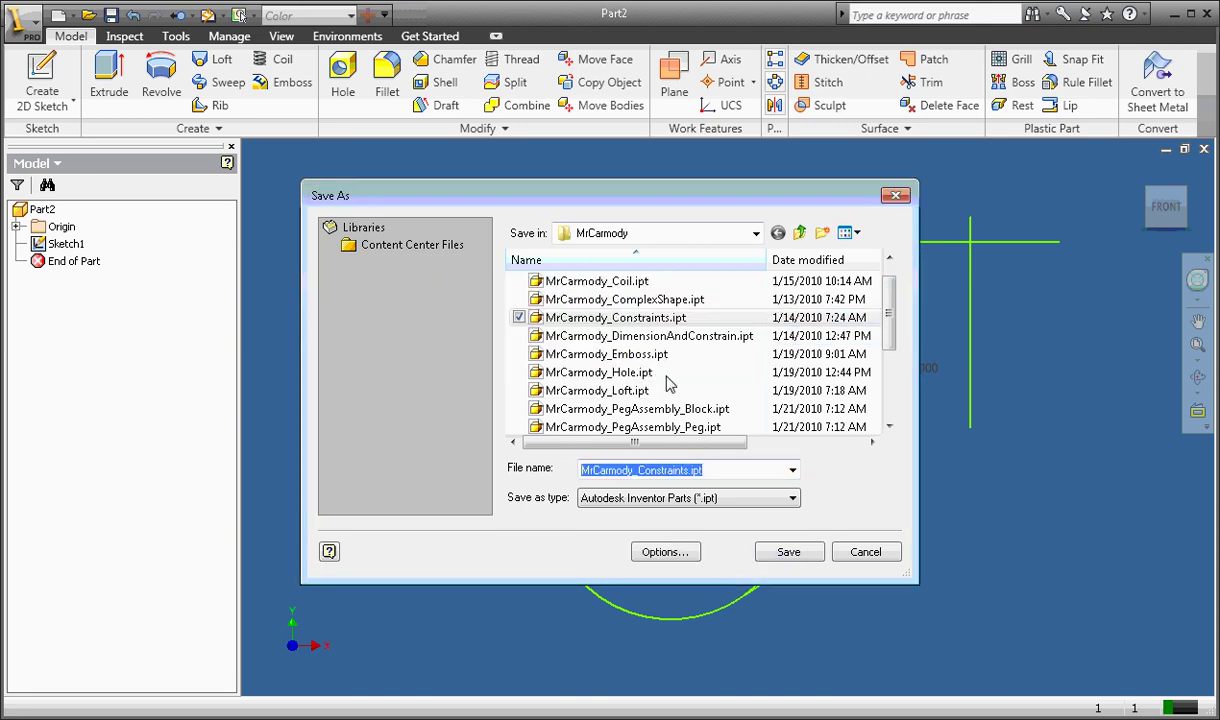